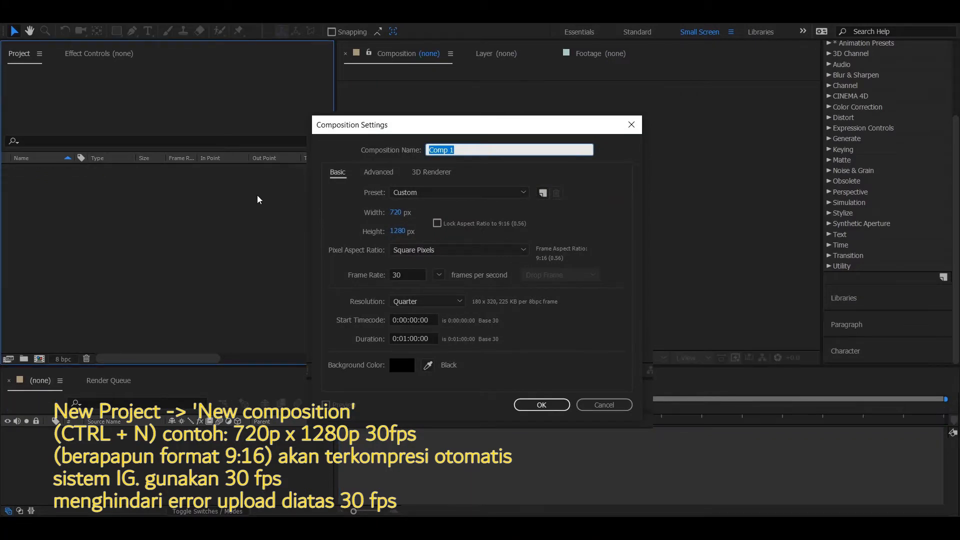
# - Create a 720 x 1280 px, 30 fps composition lasting 0:01:00:00 and import the four JPG images and nvidia.mp4 into the project
pyautogui.click(542, 405)
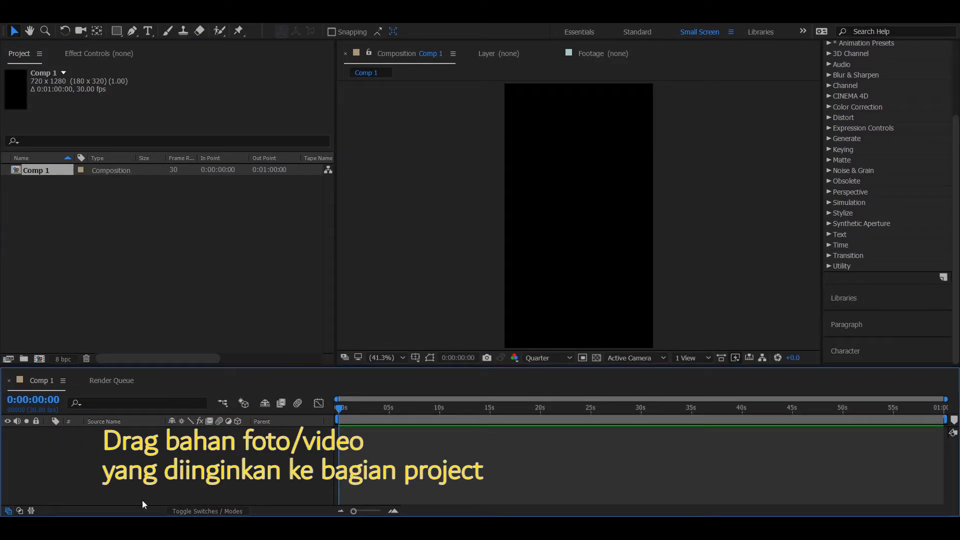
pyautogui.doubleClick(142, 286)
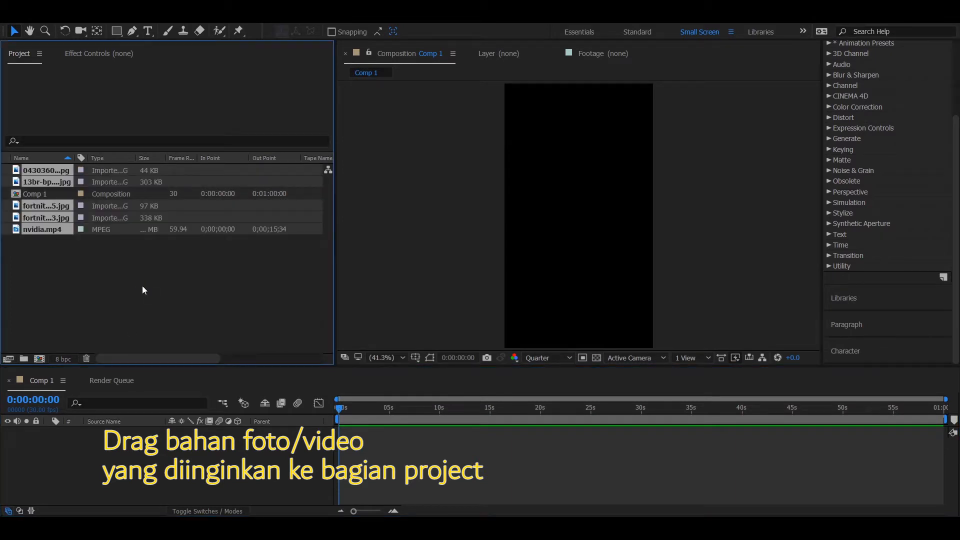
pyautogui.click(142, 279)
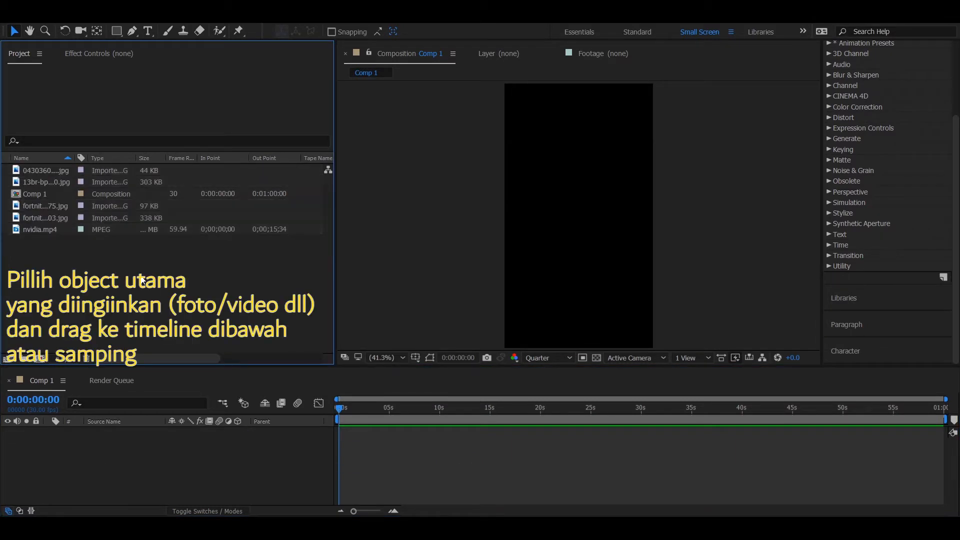
# - Place the nvidia.mp4 footage in the Comp 1 timeline as the main video layer
pyautogui.click(95, 231)
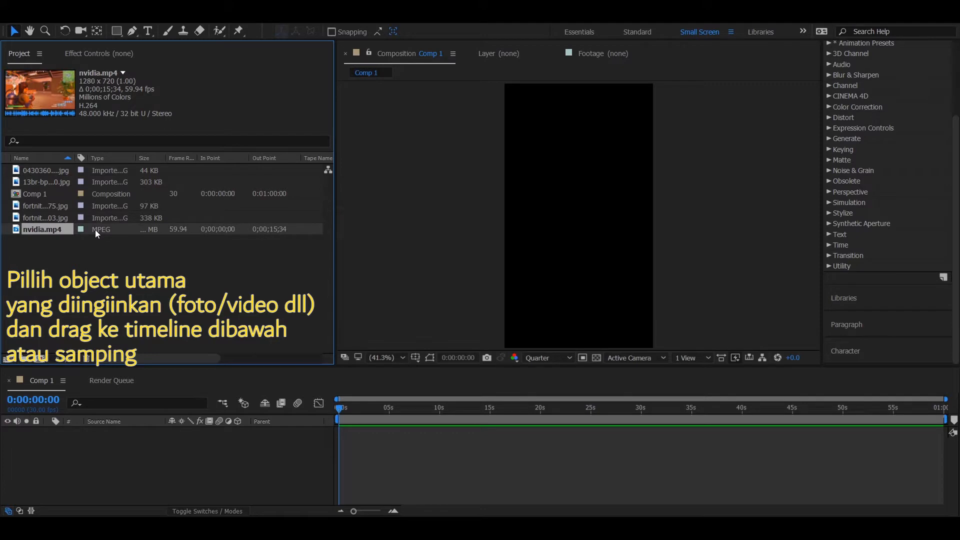
pyautogui.doubleClick(95, 229)
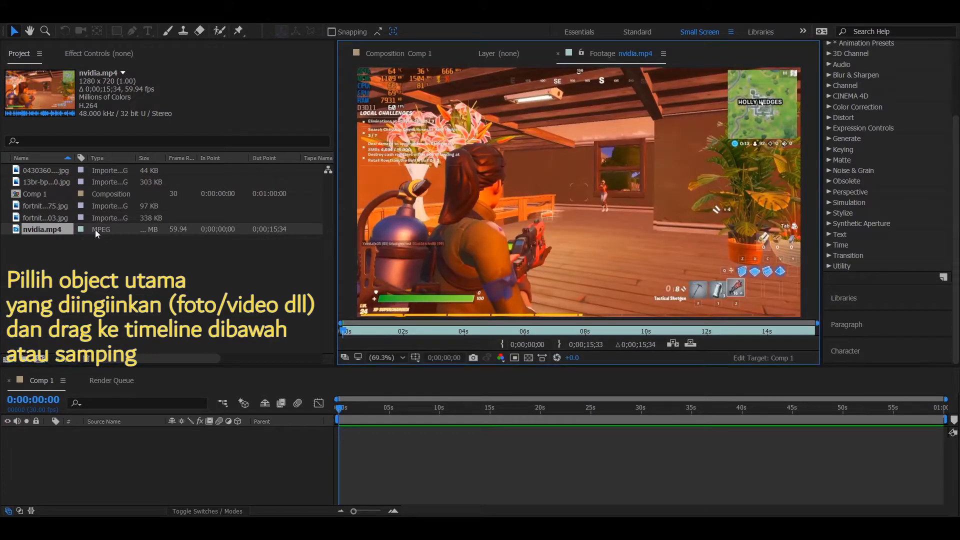
pyautogui.moveTo(95, 230); pyautogui.dragTo(152, 441)
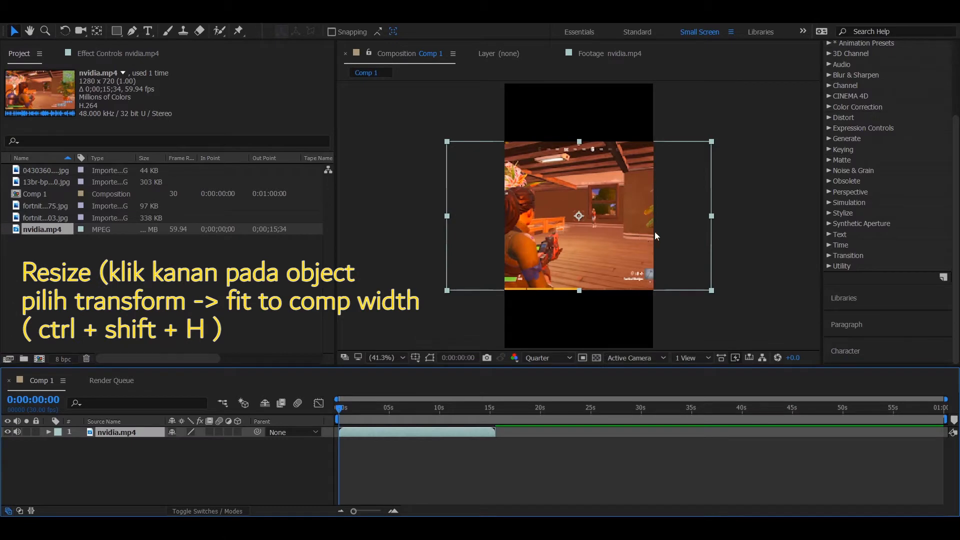
# - Scale the nvidia.mp4 layer to fit the composition width and preview its playback
pyautogui.click(634, 237)
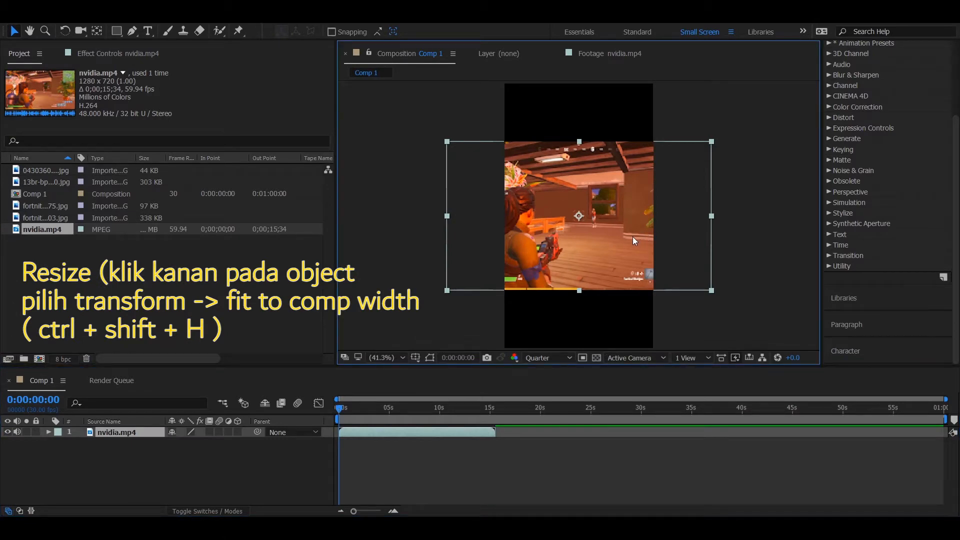
pyautogui.rightClick(632, 236)
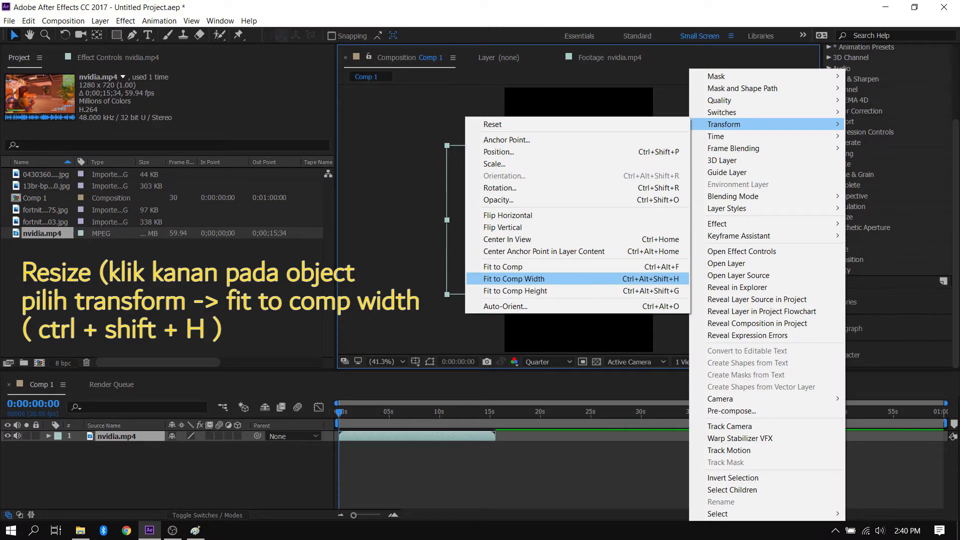
pyautogui.click(470, 275)
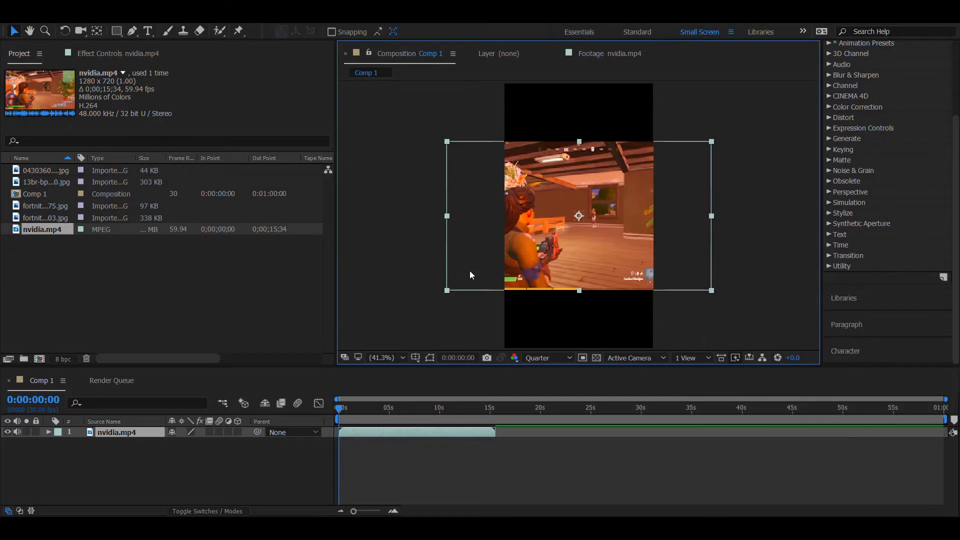
pyautogui.press('space')
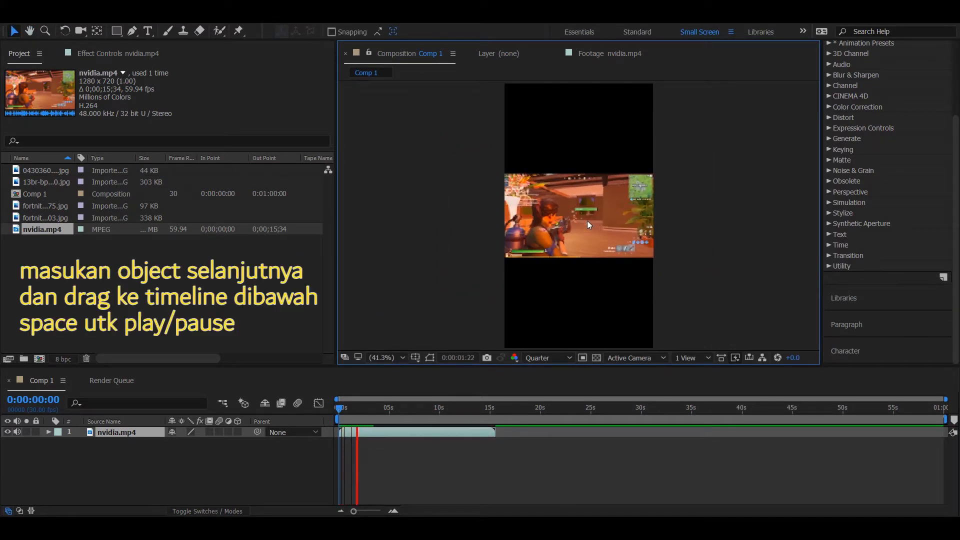
pyautogui.press('space')
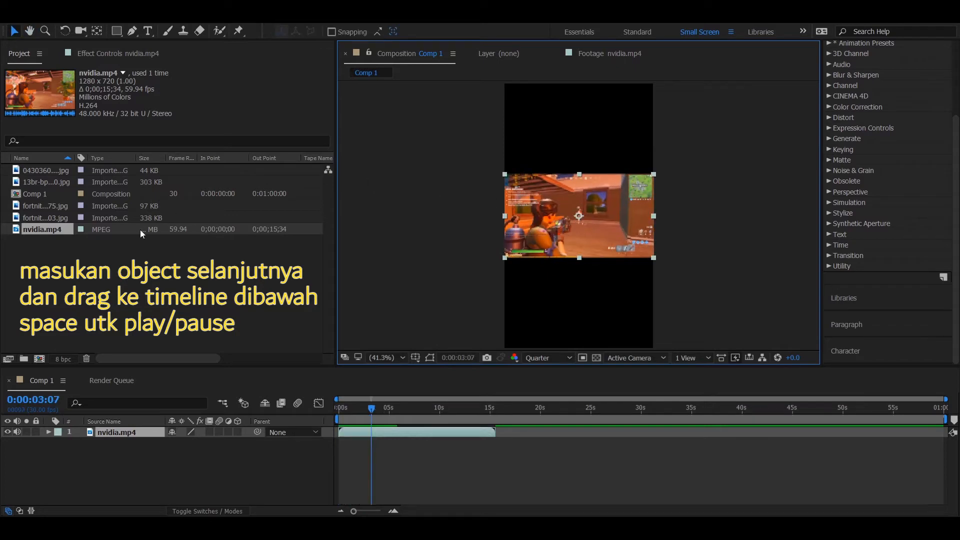
# - Add the fortnite-chapter-2-season-3 image under the video layer, fitted to the composition width and positioned in the area above the video
pyautogui.click(109, 219)
pyautogui.moveTo(145, 251); pyautogui.dragTo(115, 446)
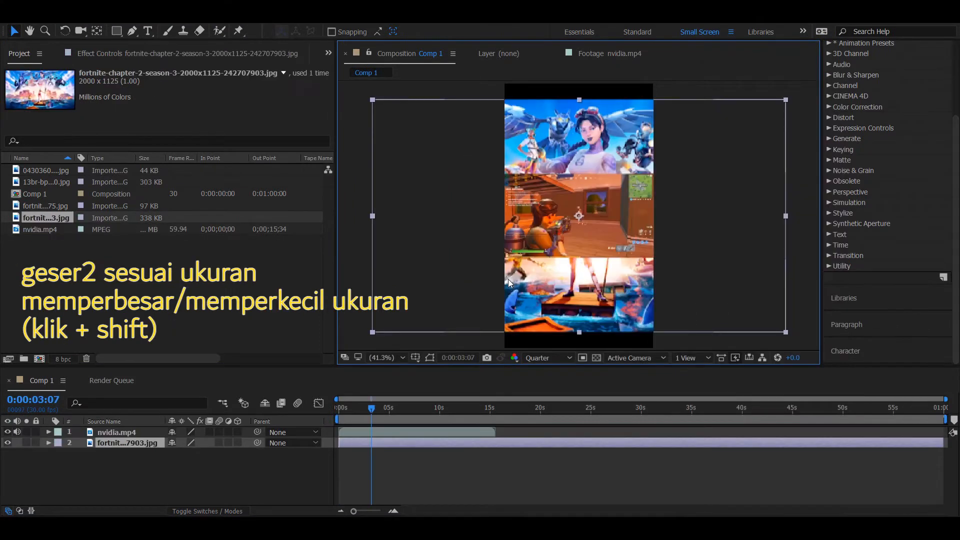
pyautogui.hotkey('ctrl', 'z')
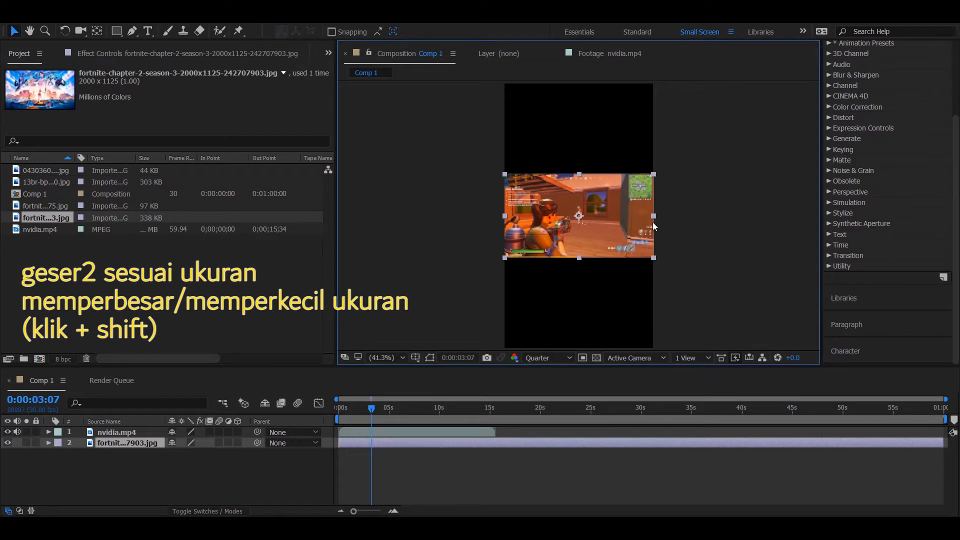
pyautogui.moveTo(626, 204); pyautogui.dragTo(627, 127)
# - Add fortnite-1200x675.jpg as the lowest layer, position it in the area below the video at composition width and resize it slightly
pyautogui.moveTo(116, 206); pyautogui.dragTo(166, 473)
pyautogui.moveTo(639, 274); pyautogui.dragTo(635, 305)
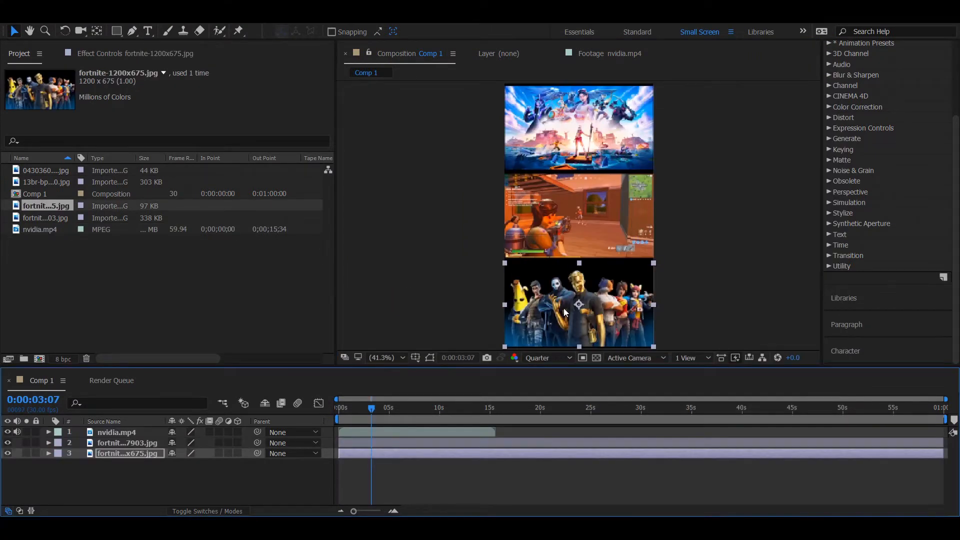
pyautogui.click(625, 302)
pyautogui.click(683, 285)
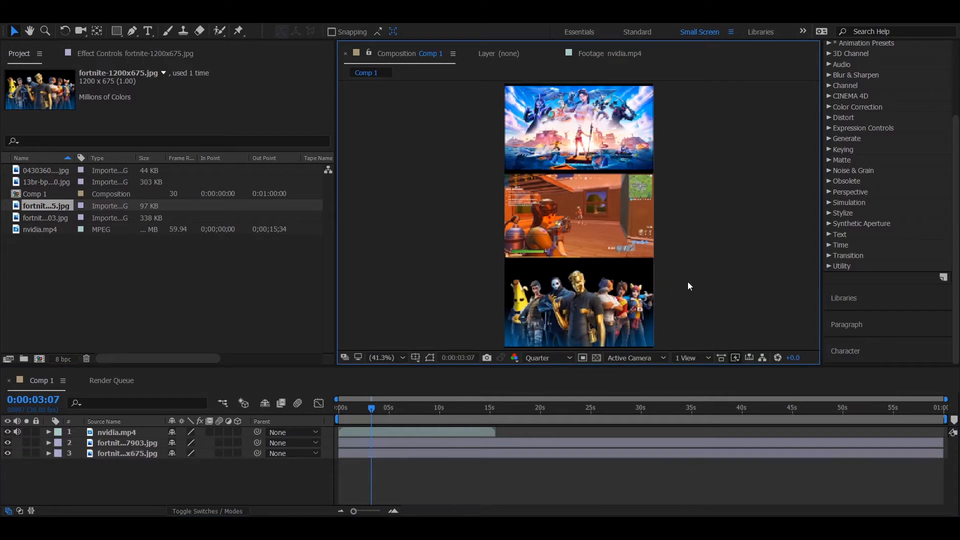
pyautogui.click(643, 272)
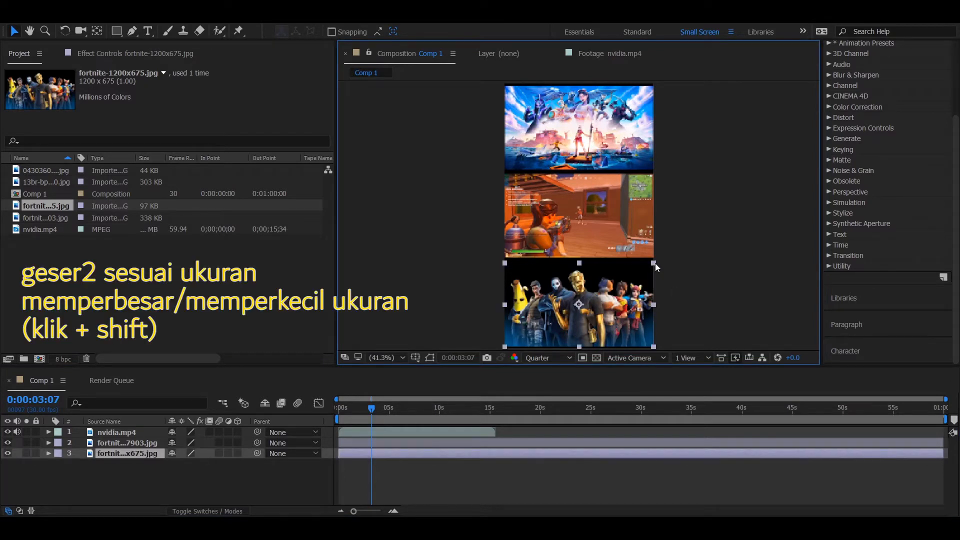
pyautogui.moveTo(654, 263)
pyautogui.mouseDown()
pyautogui.moveTo(687, 250)
pyautogui.moveTo(664, 263)
pyautogui.mouseUp()
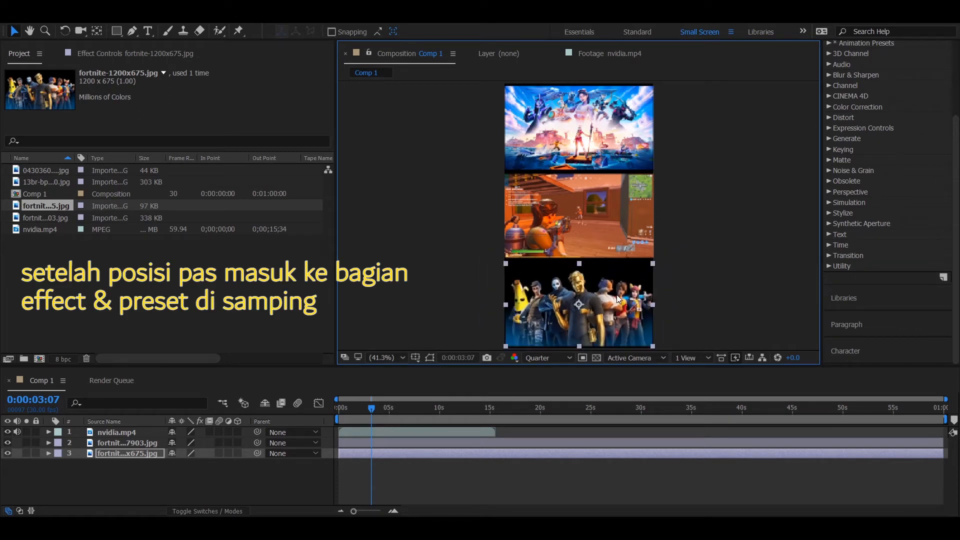
# - Apply the Autoscroll - horizontal behavior preset to the fortnite-1200x675.jpg image below the video
pyautogui.click(614, 200)
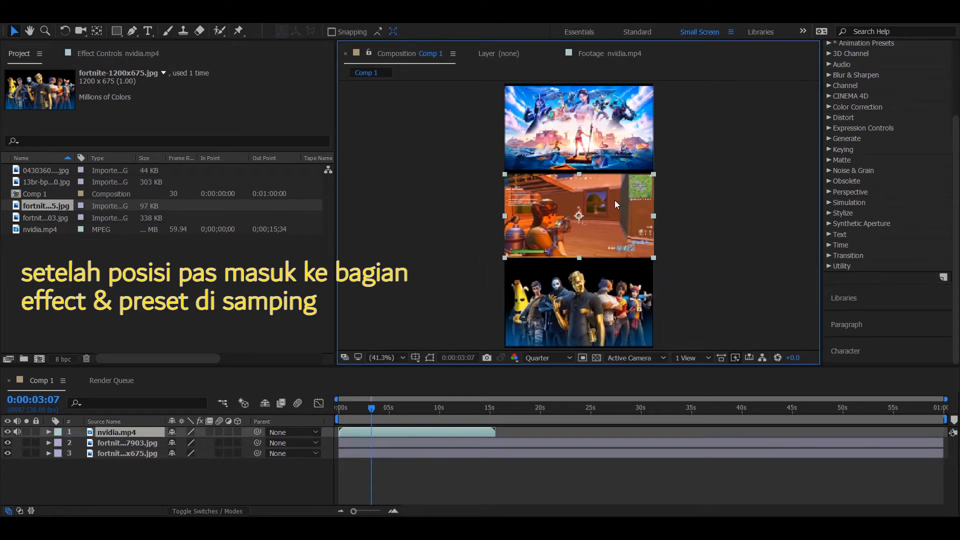
pyautogui.hotkey('ctrl', 'Down')
pyautogui.scroll(2, 839, 65)
pyautogui.click(831, 75)
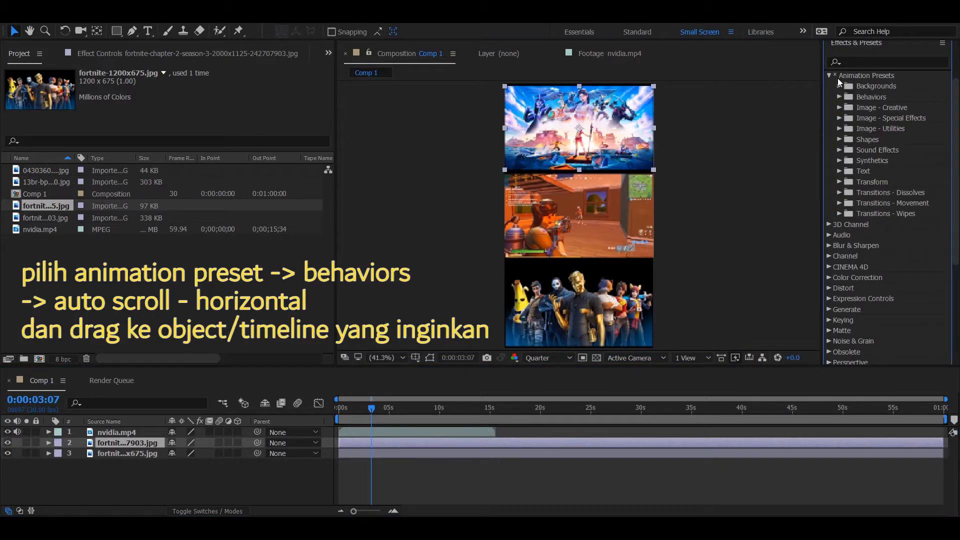
pyautogui.click(841, 96)
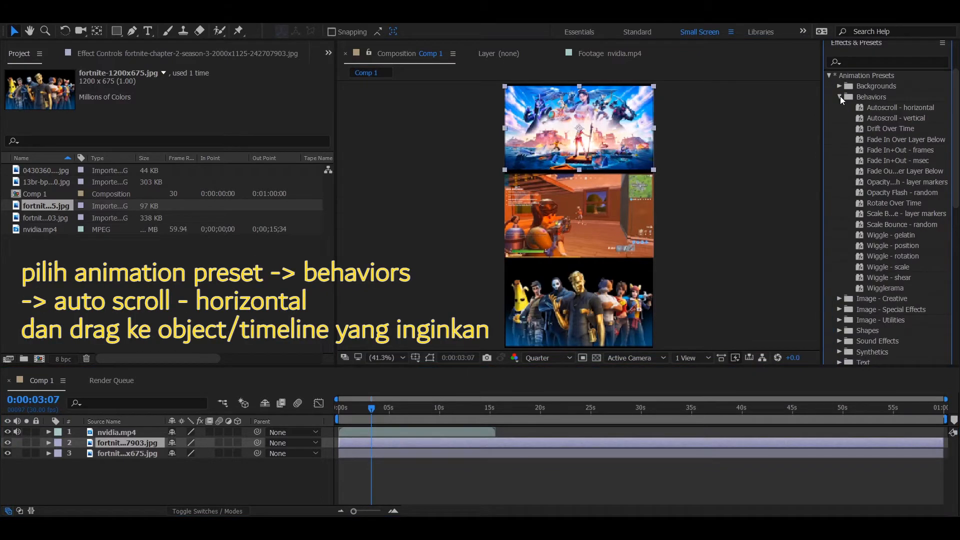
pyautogui.click(874, 106)
pyautogui.moveTo(874, 104); pyautogui.dragTo(582, 326)
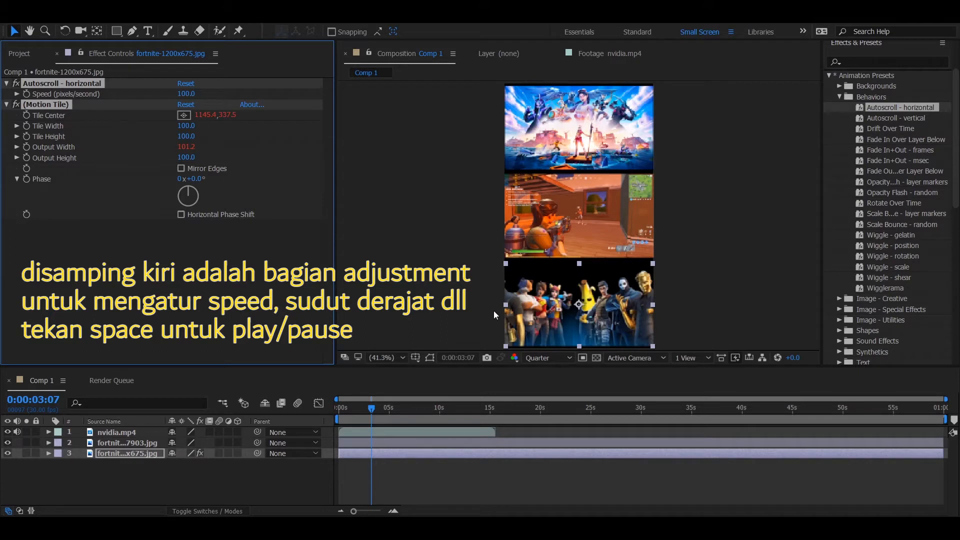
# - Set the horizontal autoscroll speed of fortnite-1200x675.jpg to about -224.5 pixels/second and preview the scrolling
pyautogui.press('space')
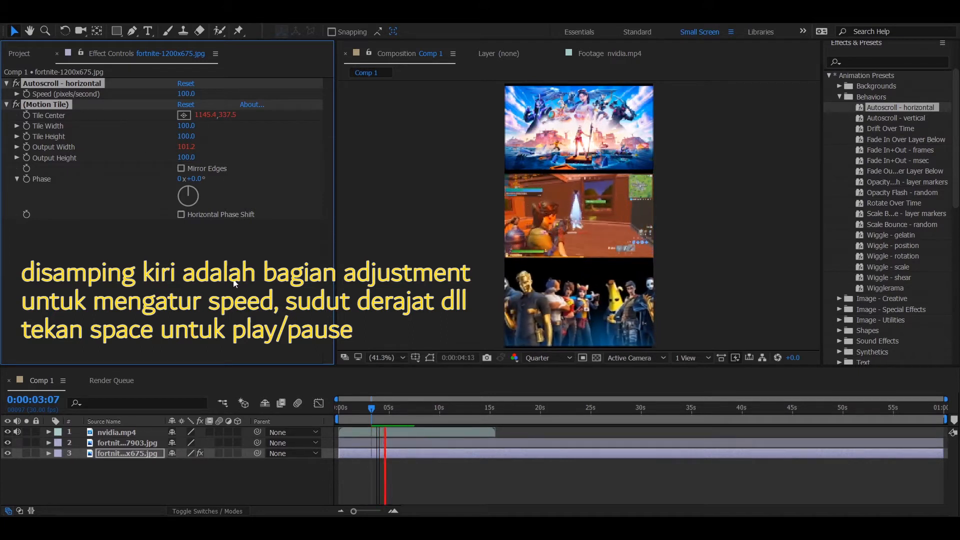
pyautogui.click(16, 94)
pyautogui.moveTo(184, 111); pyautogui.dragTo(139, 115)
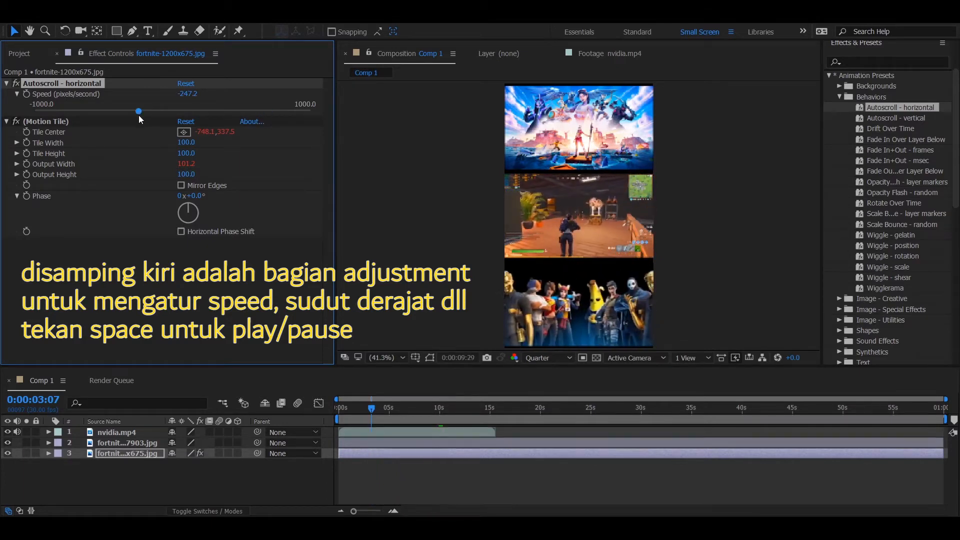
pyautogui.moveTo(140, 116)
pyautogui.mouseDown()
pyautogui.moveTo(109, 114)
pyautogui.moveTo(144, 112)
pyautogui.mouseUp()
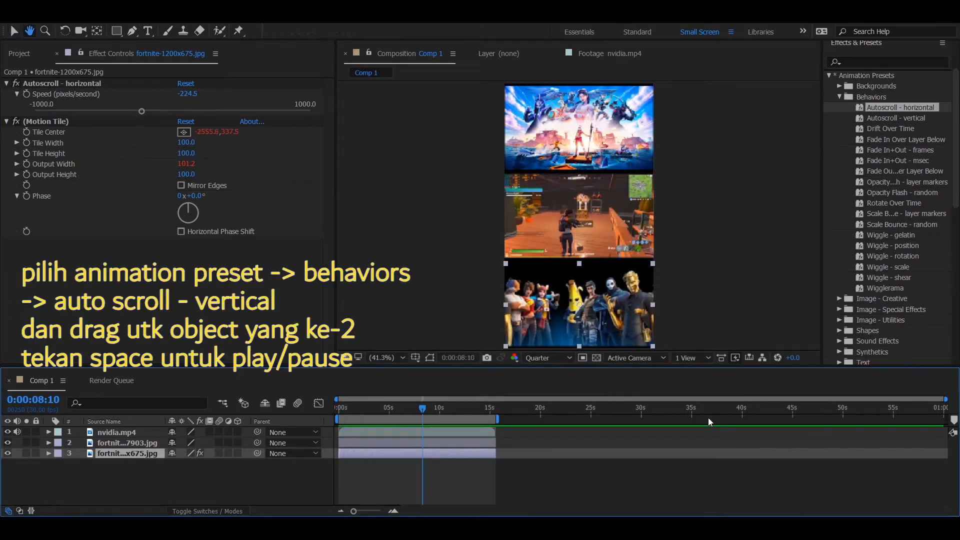
pyautogui.press('space')
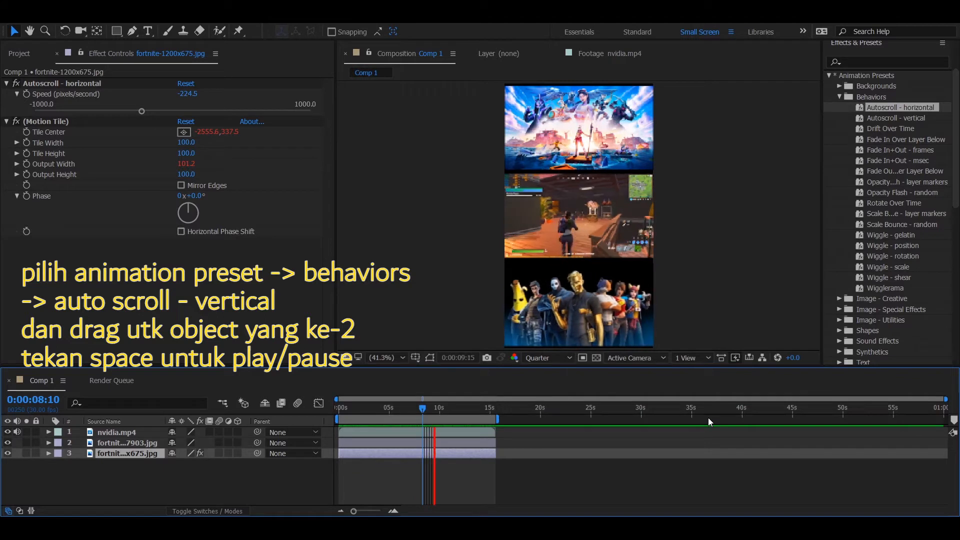
pyautogui.press('space')
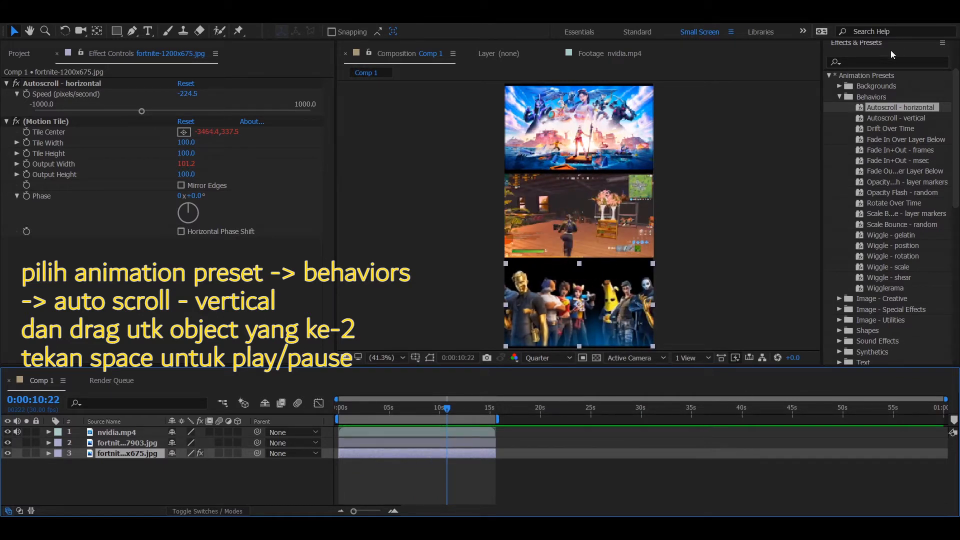
# - Apply the Autoscroll - vertical preset to the image above the video and set its speed to about -301.6 pixels/second
pyautogui.click(890, 117)
pyautogui.moveTo(877, 117); pyautogui.dragTo(578, 134)
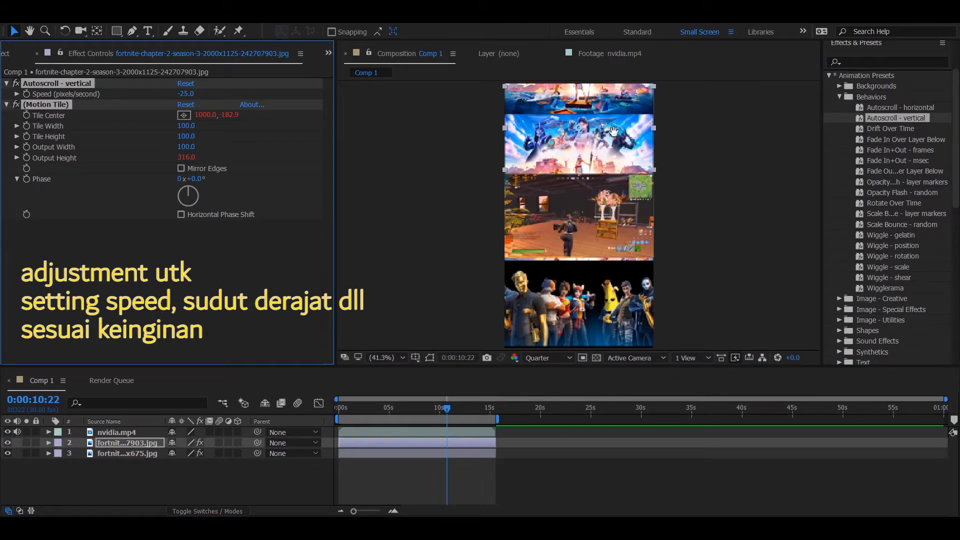
pyautogui.press('space')
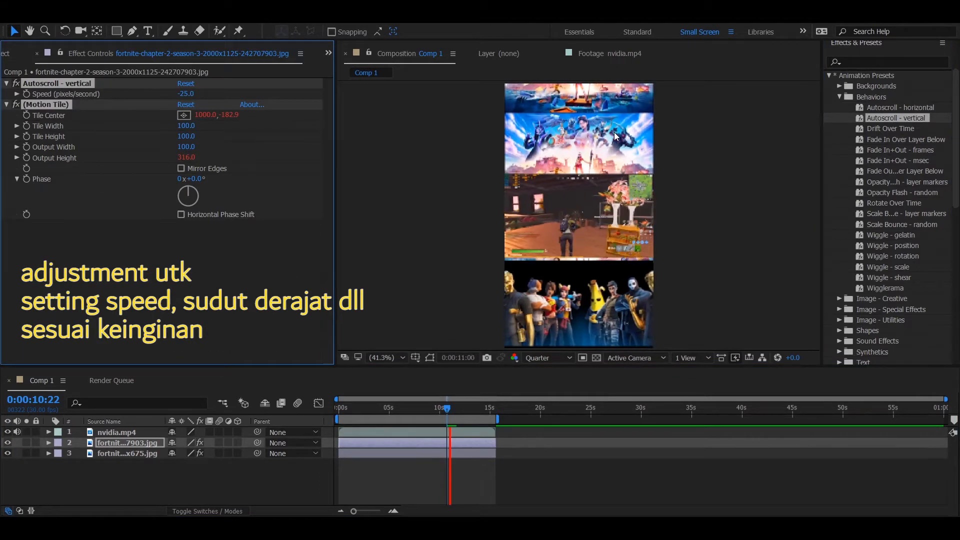
pyautogui.click(16, 94)
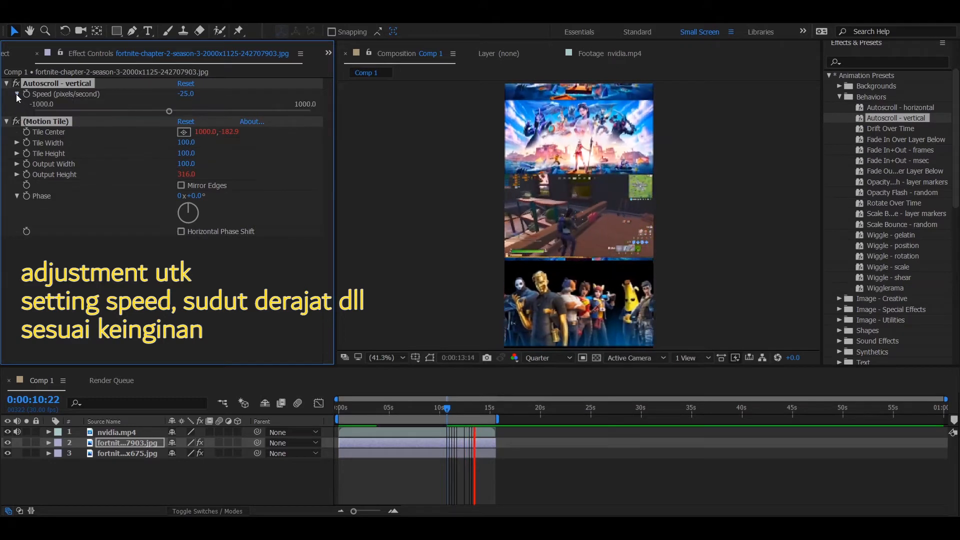
pyautogui.click(131, 109)
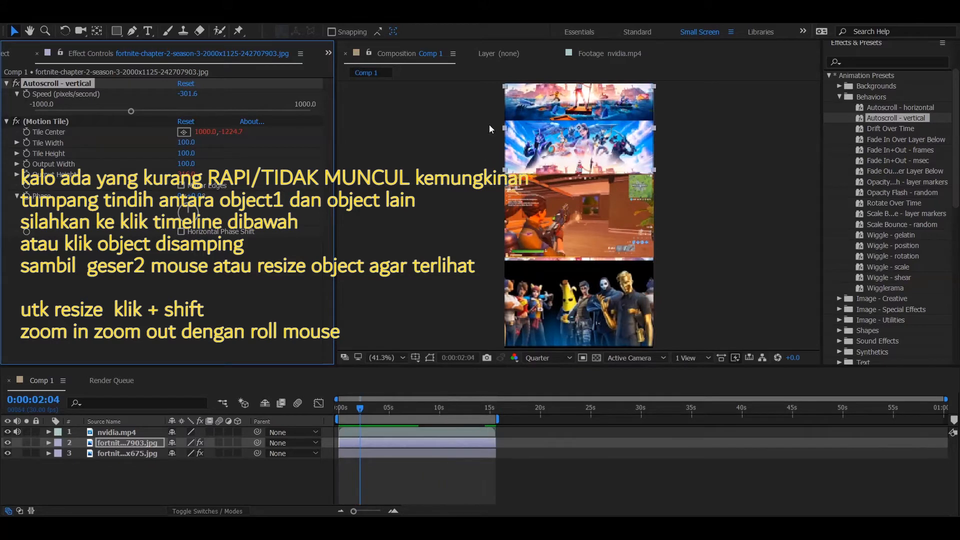
# - Enlarge the nvidia.mp4 layer slightly so it covers the gaps between the two images, and preview the composition
pyautogui.click(607, 219)
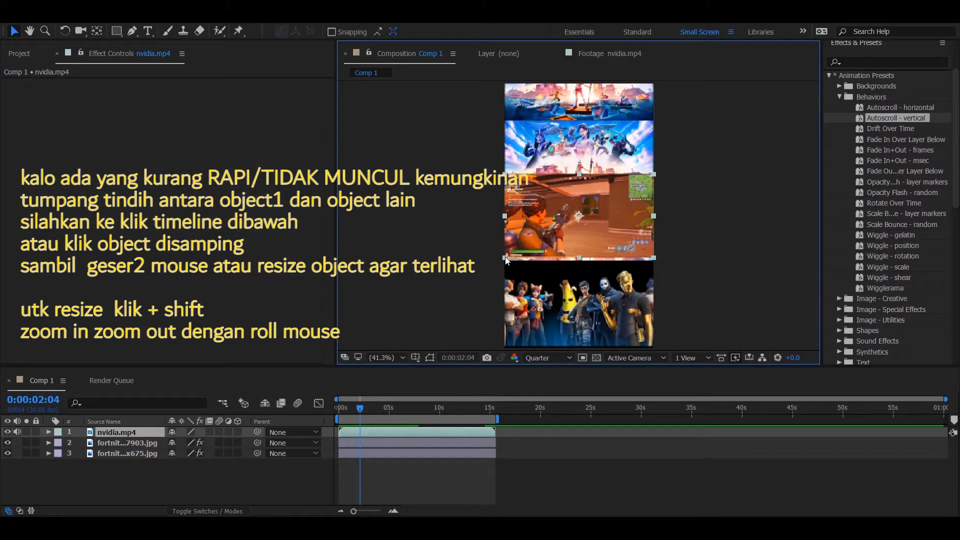
pyautogui.moveTo(505, 258); pyautogui.dragTo(500, 261)
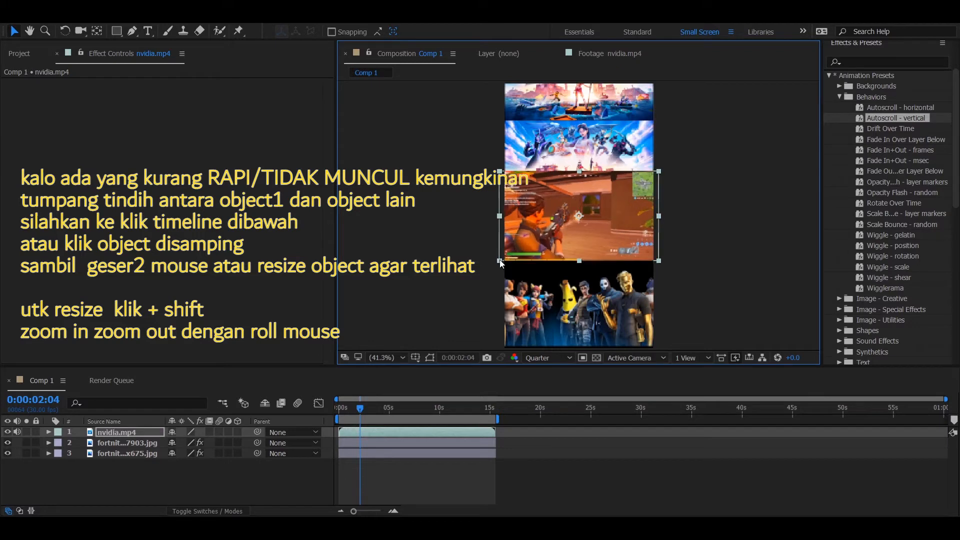
pyautogui.click(777, 241)
pyautogui.press('space')
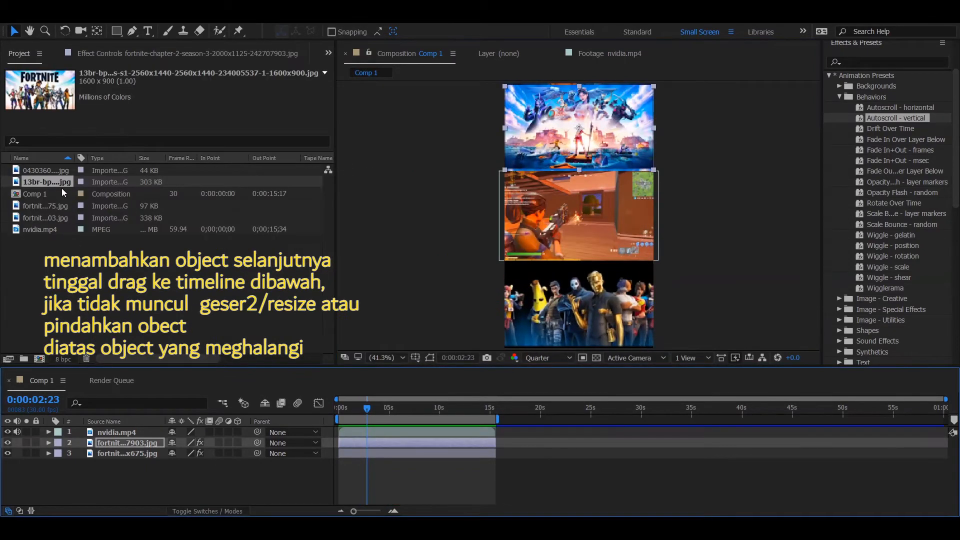
# - Add the 13br-bplaunch 1600x900 image to the timeline beneath all other layers
pyautogui.moveTo(54, 182); pyautogui.dragTo(128, 495)
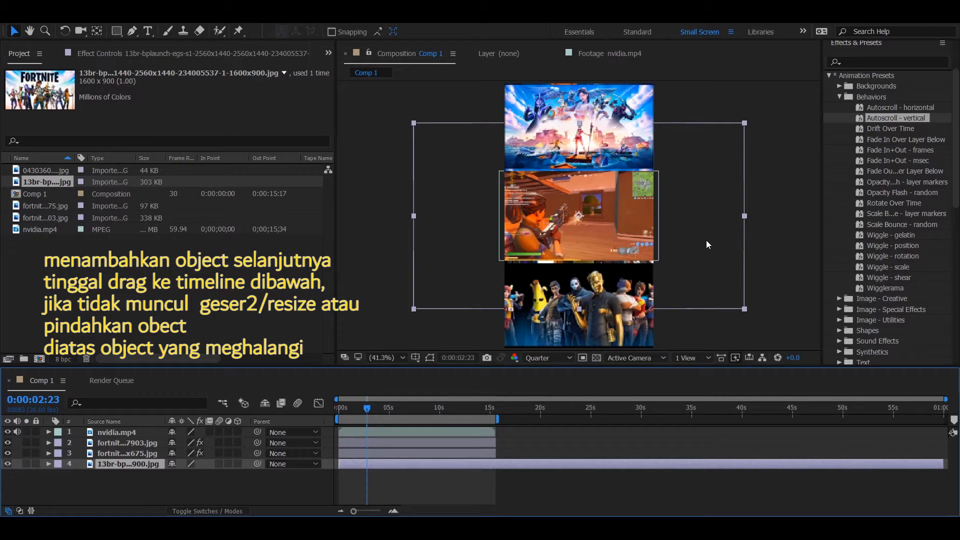
pyautogui.click(697, 261)
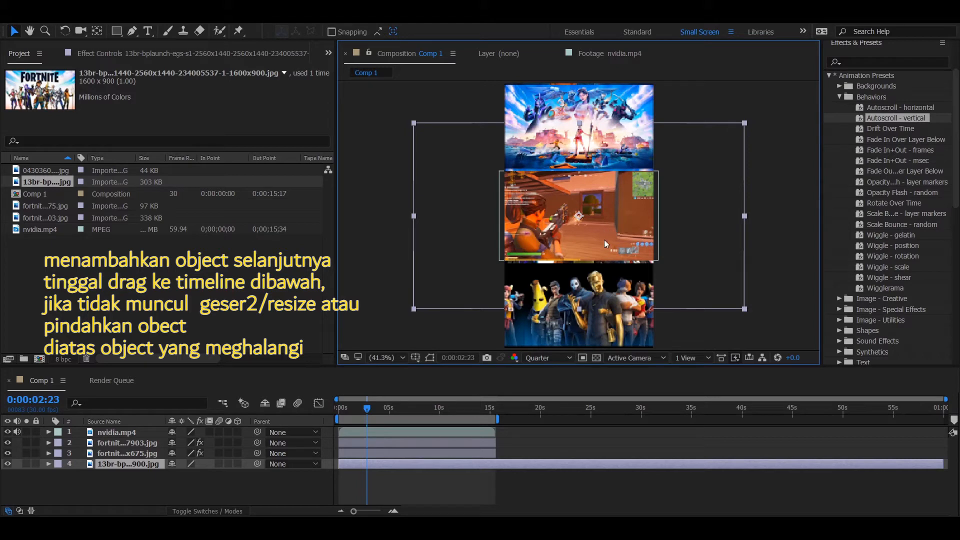
# - Move fortnite-1200x675.jpg to the left in the lower band of the composition to free its right half
pyautogui.click(605, 275)
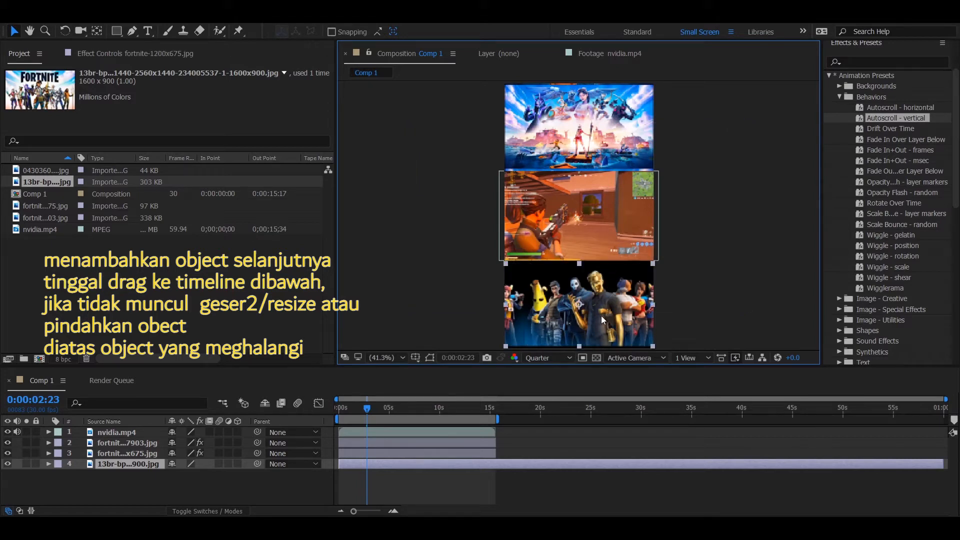
pyautogui.moveTo(605, 315); pyautogui.dragTo(530, 318)
pyautogui.click(646, 234)
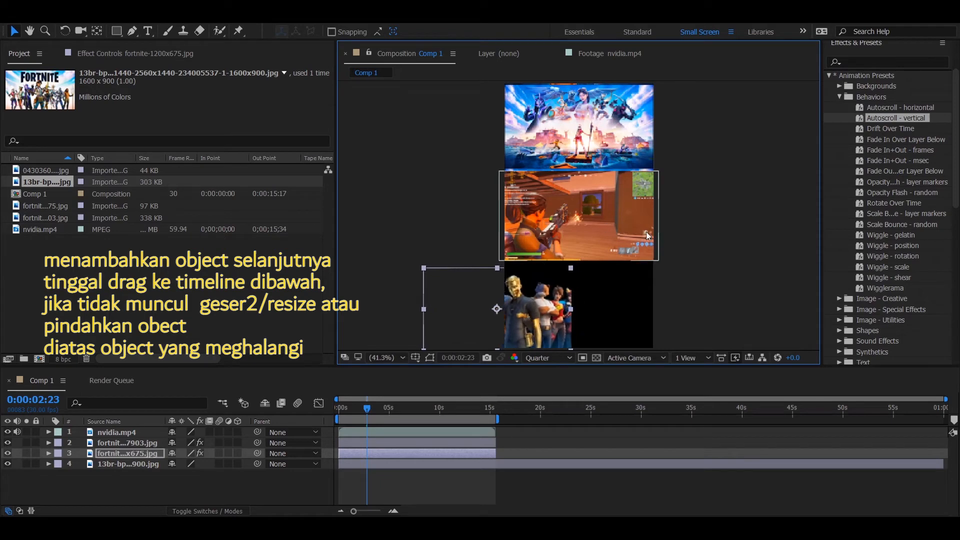
pyautogui.click(667, 270)
# - Place the 13br-bplaunch image in the empty right half of the lower band, moving nvidia.mp4 aside and back to the middle
pyautogui.moveTo(520, 240); pyautogui.dragTo(520, 267)
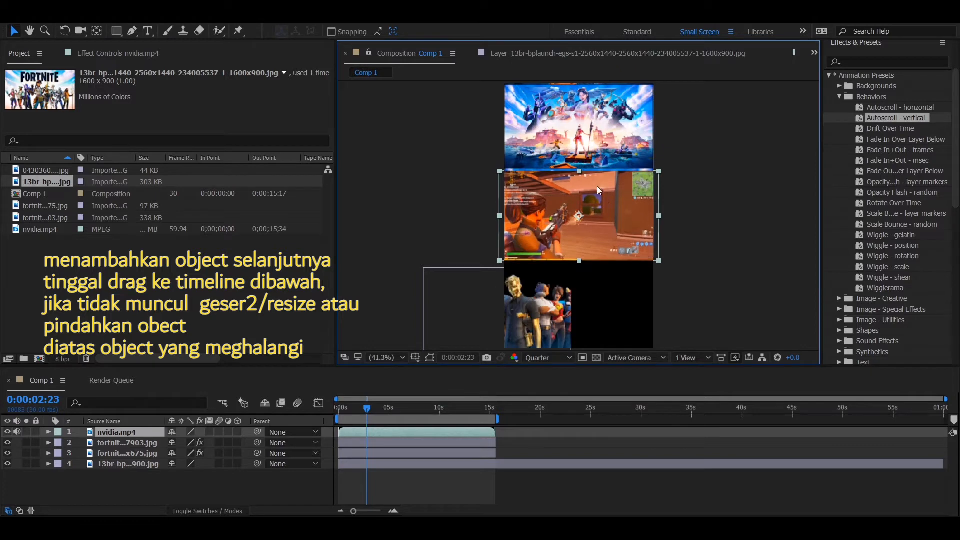
pyautogui.moveTo(654, 214); pyautogui.dragTo(632, 201)
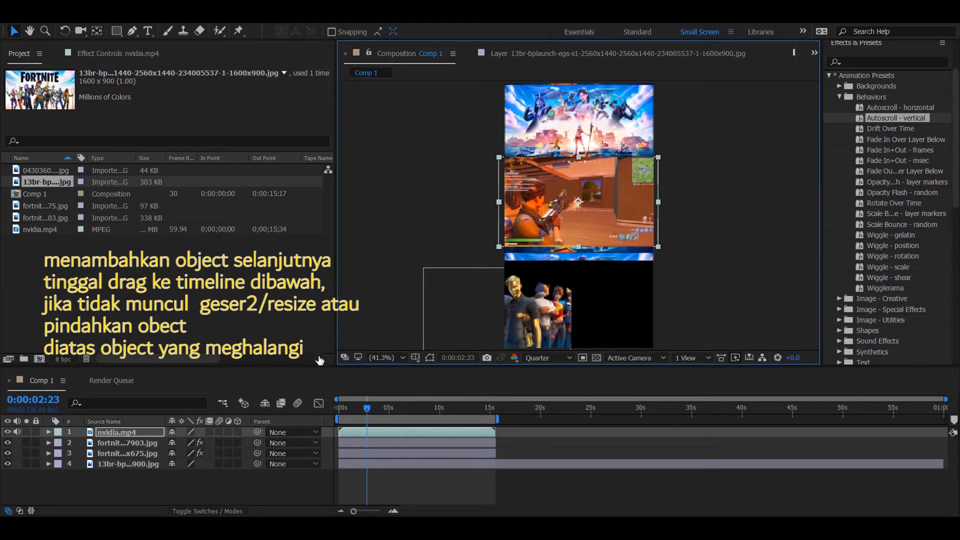
pyautogui.click(140, 464)
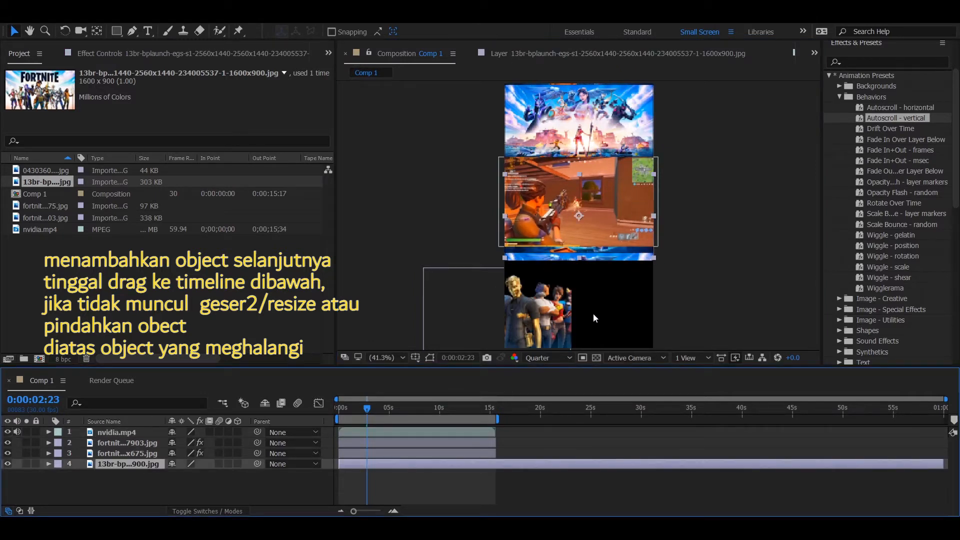
pyautogui.moveTo(644, 166); pyautogui.dragTo(472, 166)
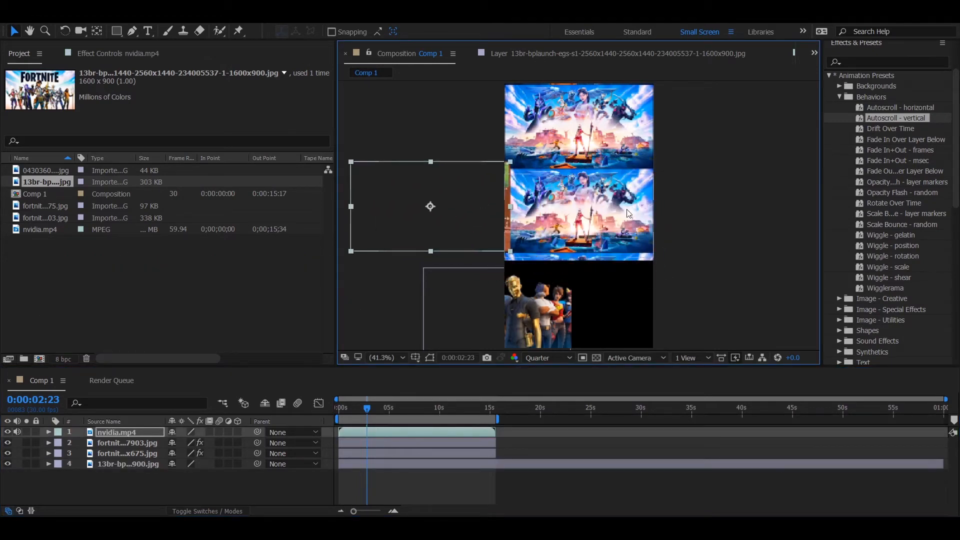
pyautogui.click(624, 211)
pyautogui.moveTo(624, 211); pyautogui.dragTo(671, 302)
pyautogui.moveTo(504, 229); pyautogui.dragTo(651, 241)
pyautogui.click(648, 302)
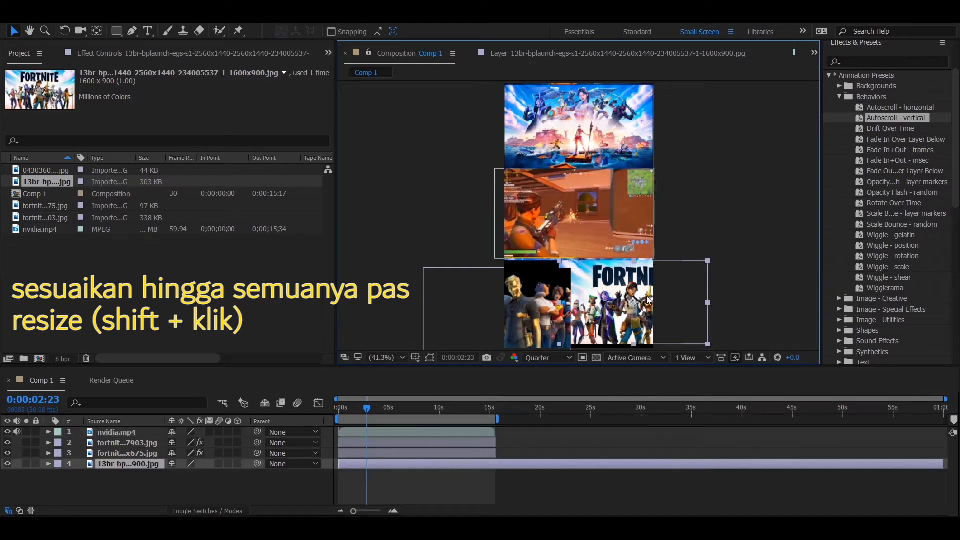
# - Align the fortnite-1200x675.jpg and 13br-bplaunch images side by side and enlarge both slightly to fill the lower band
pyautogui.click(529, 308)
pyautogui.moveTo(529, 309); pyautogui.dragTo(528, 305)
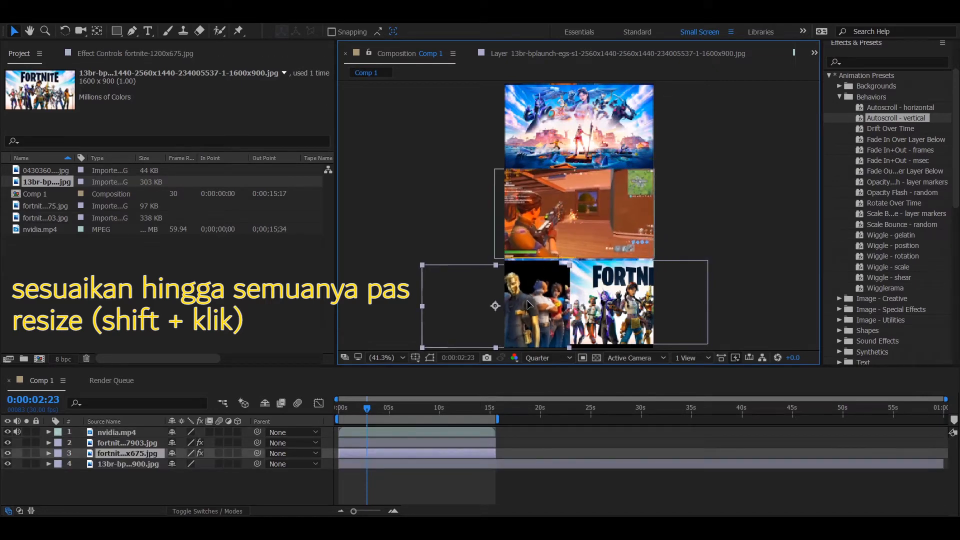
pyautogui.moveTo(608, 308); pyautogui.dragTo(621, 311)
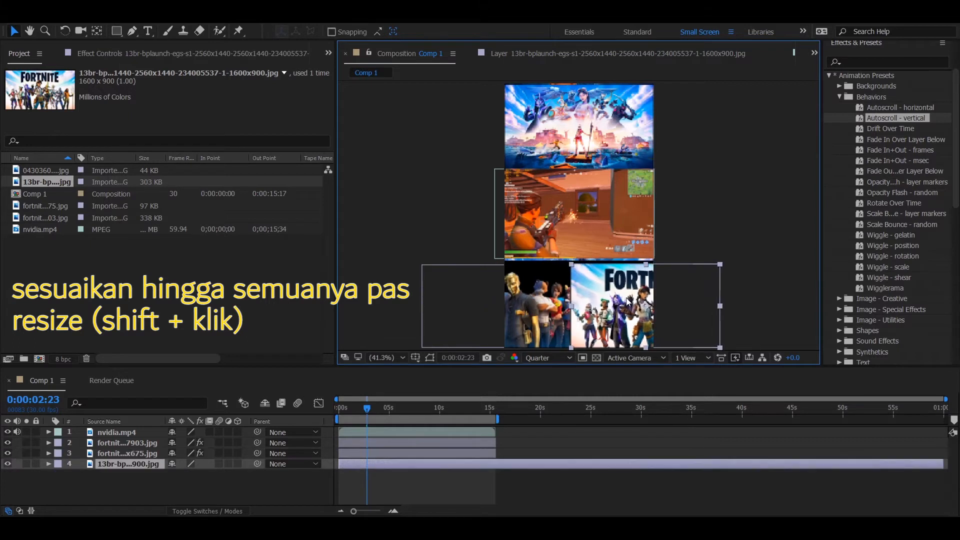
pyautogui.click(540, 298)
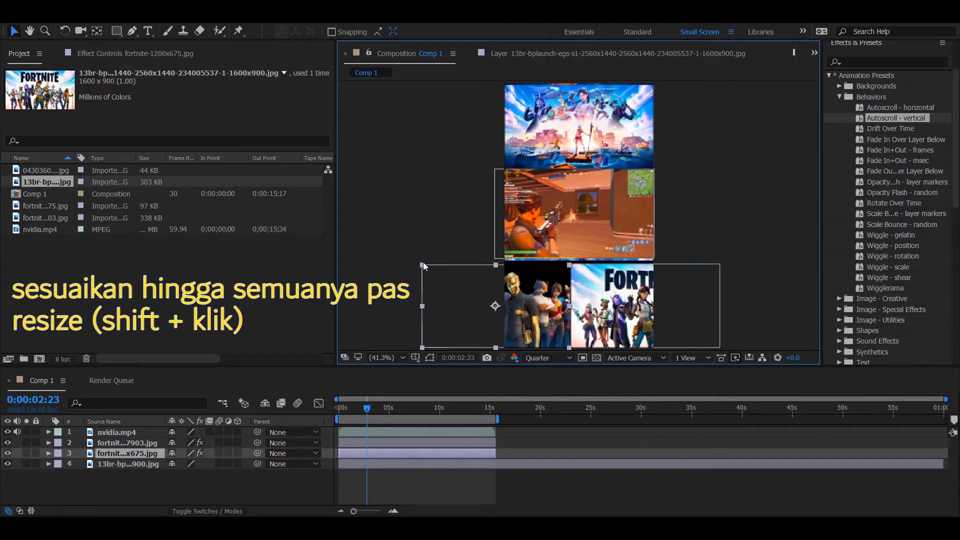
pyautogui.moveTo(423, 264); pyautogui.dragTo(418, 256)
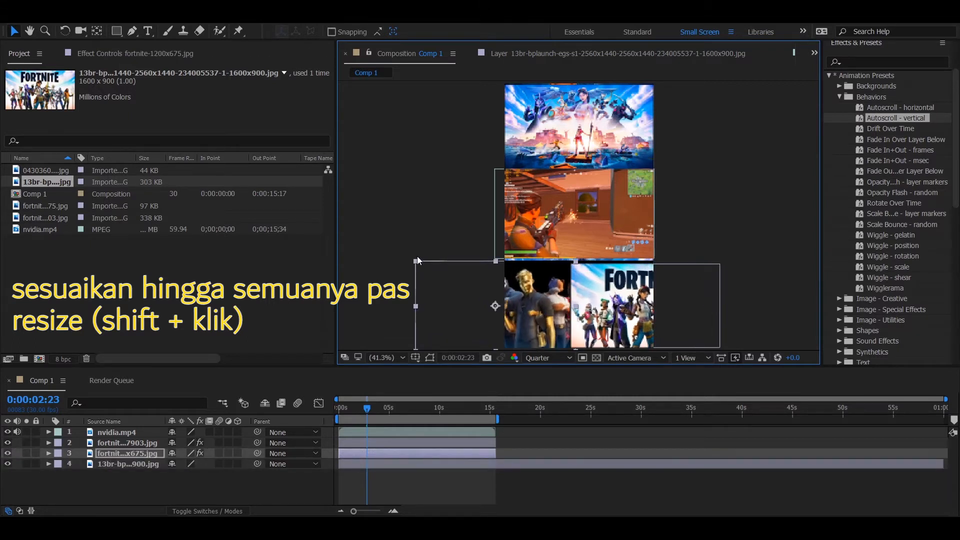
pyautogui.click(715, 266)
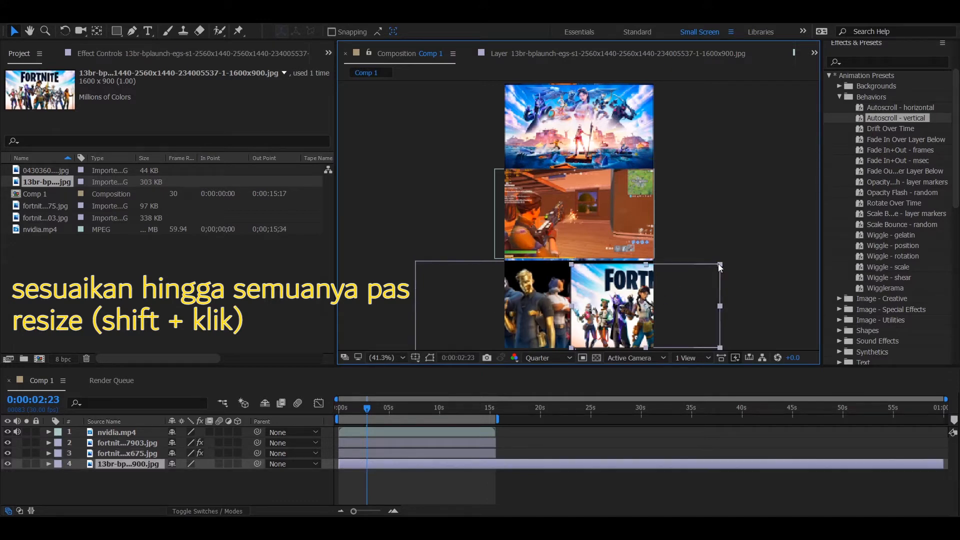
pyautogui.moveTo(720, 264); pyautogui.dragTo(725, 261)
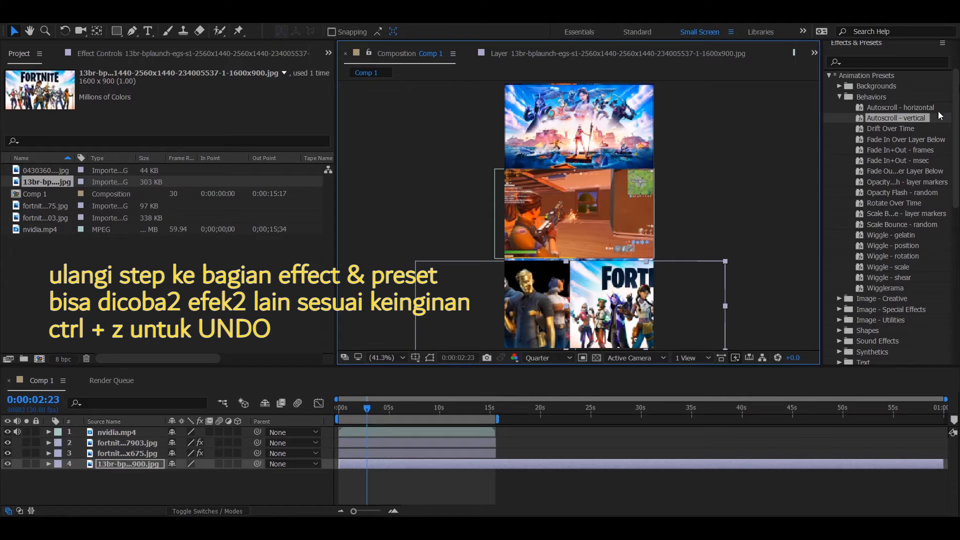
# - Try the Autoscroll - horizontal preset on the 13br-bplaunch image, preview it and undo it
pyautogui.moveTo(899, 108); pyautogui.dragTo(665, 312)
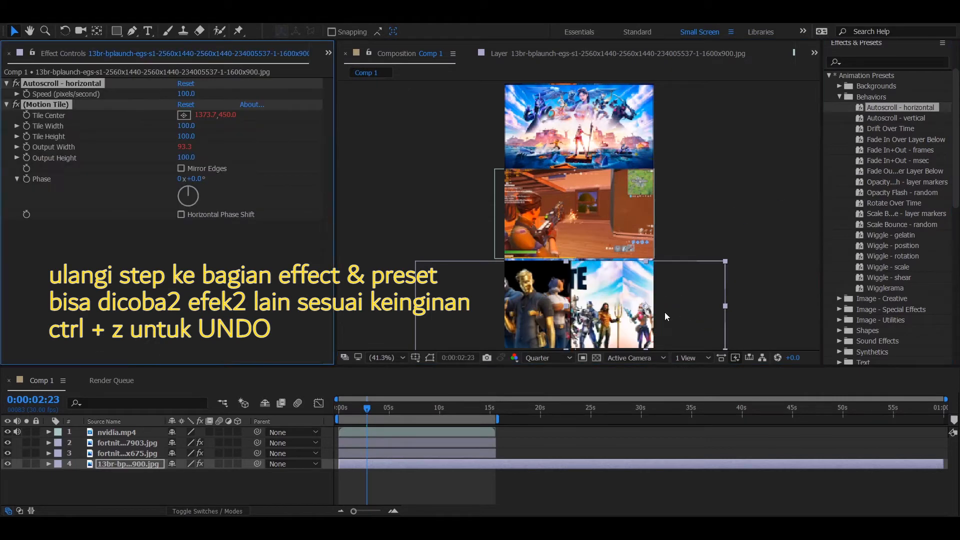
pyautogui.press('space')
pyautogui.press('space')
pyautogui.hotkey('ctrl', 'z')
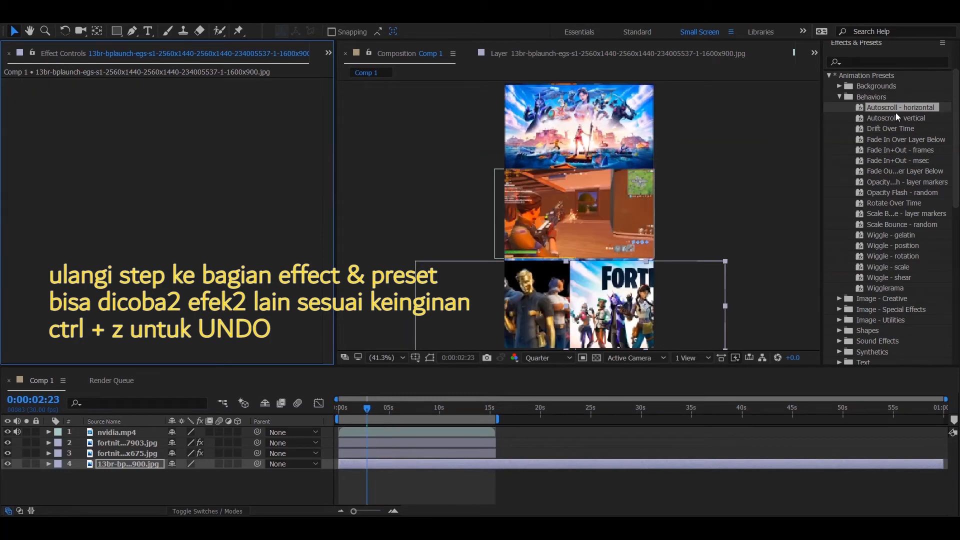
# - Apply the Autoscroll - vertical preset to the 13br-bplaunch image, set its speed to -428.6 pixels/second and preview the scrolling
pyautogui.click(897, 116)
pyautogui.moveTo(651, 303); pyautogui.dragTo(652, 305)
pyautogui.press('space')
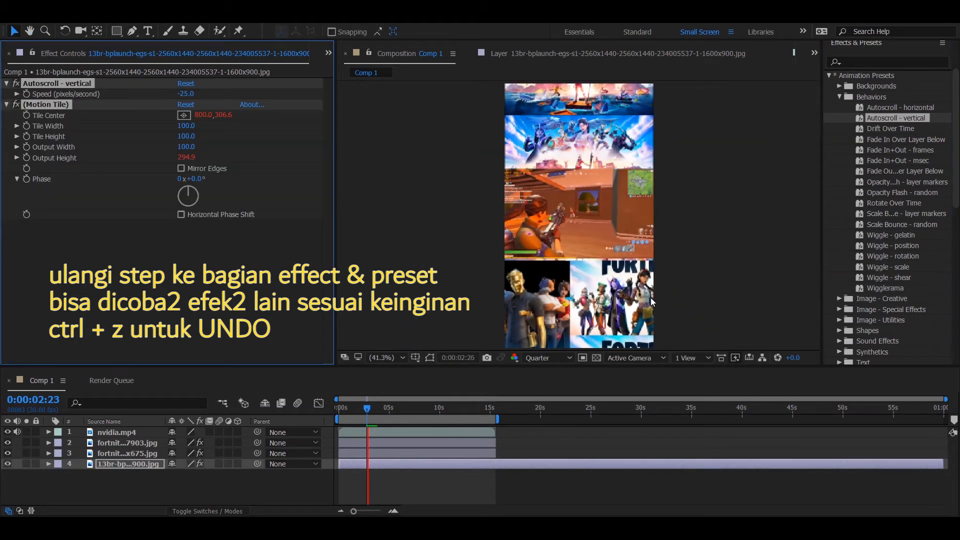
pyautogui.click(17, 94)
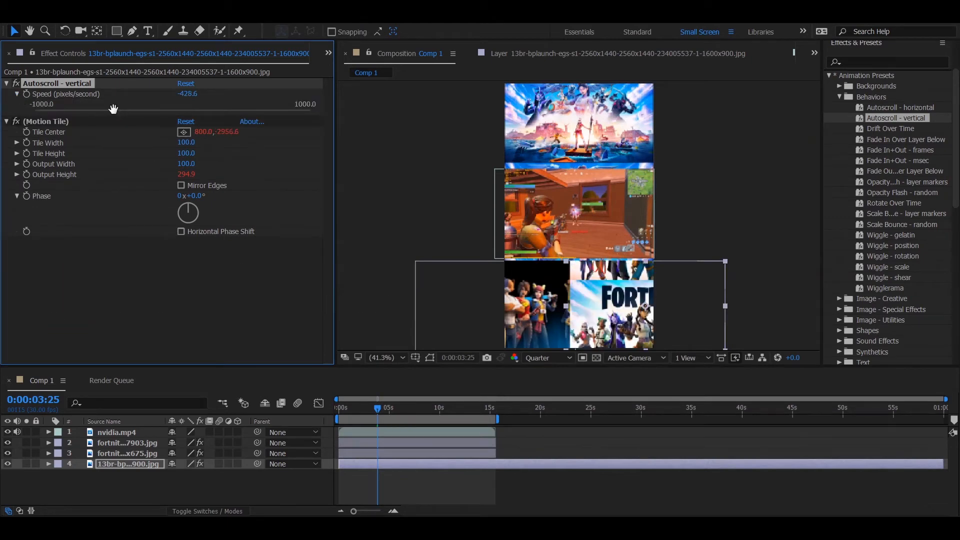
pyautogui.press('space')
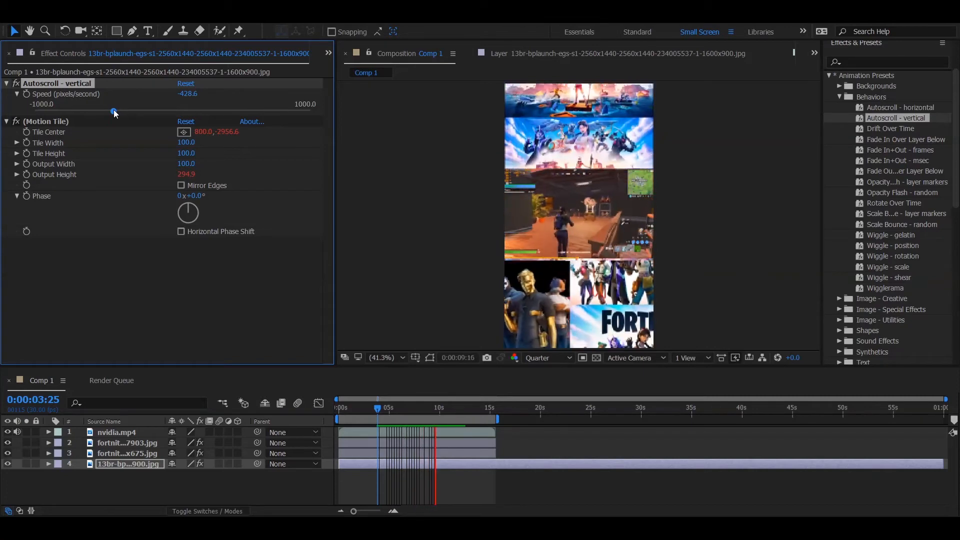
pyautogui.press('space')
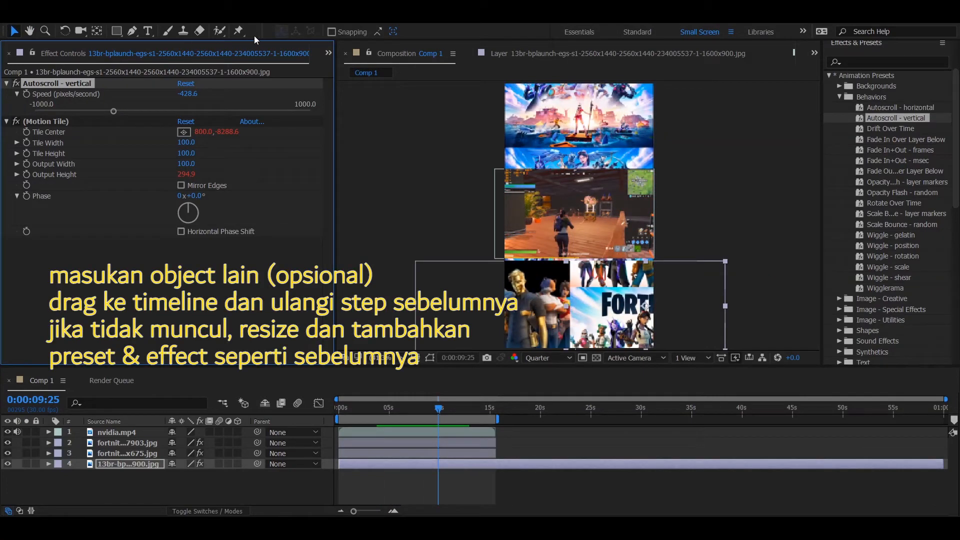
# - Return to the project footage and shift the upper fortnite-chapter-2-season-3 image right to free the left half of its band
pyautogui.click(328, 54)
pyautogui.click(347, 74)
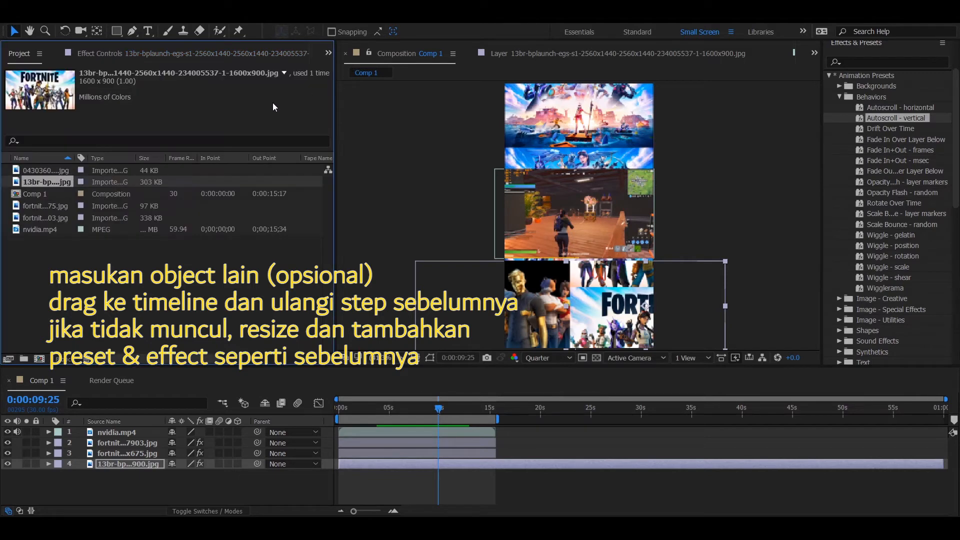
pyautogui.click(47, 170)
pyautogui.moveTo(523, 125); pyautogui.dragTo(642, 131)
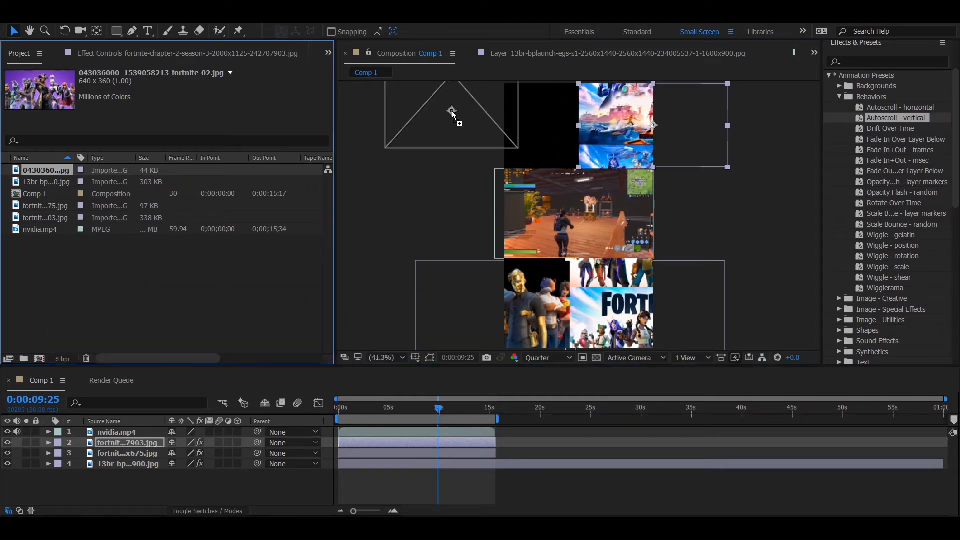
pyautogui.moveTo(453, 115); pyautogui.dragTo(507, 129)
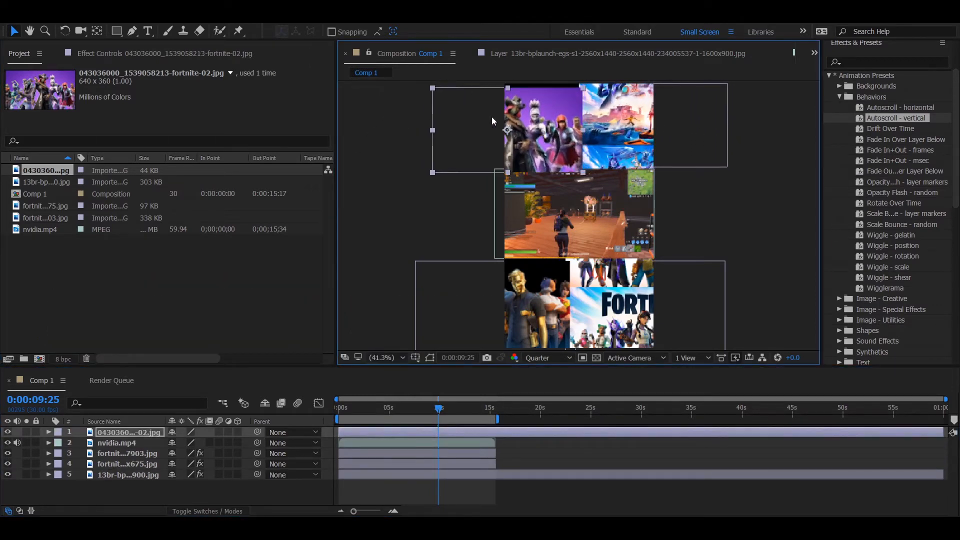
pyautogui.moveTo(432, 88); pyautogui.dragTo(430, 83)
pyautogui.moveTo(574, 135); pyautogui.dragTo(564, 127)
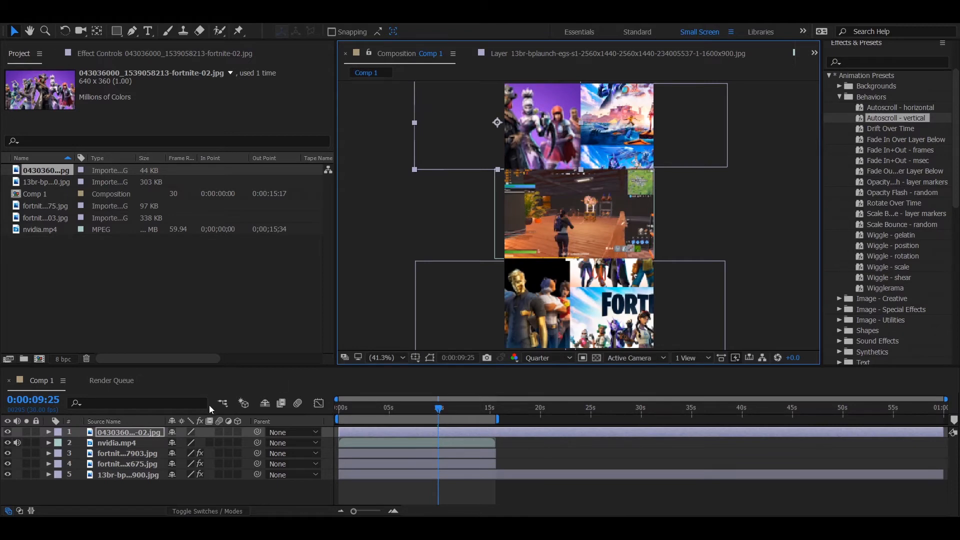
pyautogui.moveTo(140, 432); pyautogui.dragTo(151, 472)
# - Enlarge fortnite-1200x675.jpg and shift the 13br-bplaunch image right so they meet at the grid's centre line, and preview the composition
pyautogui.click(617, 131)
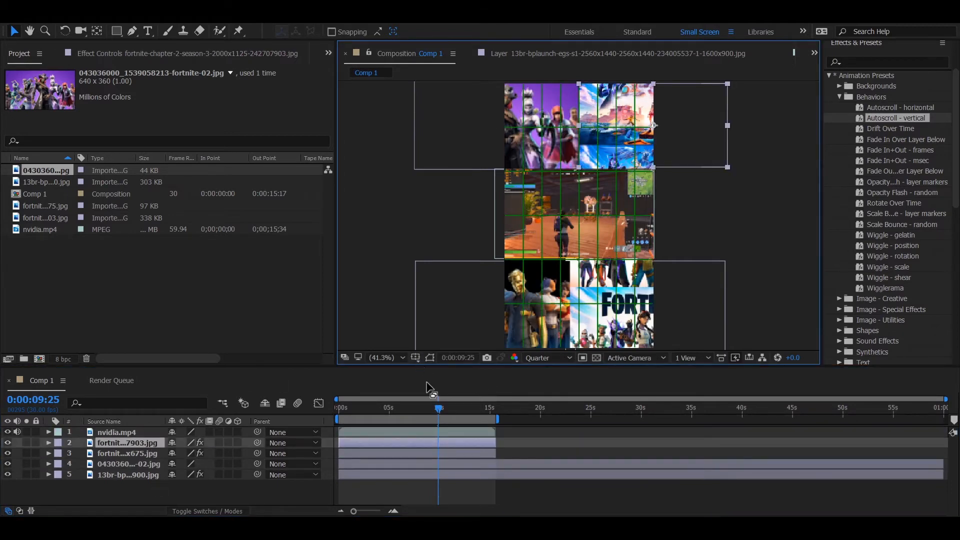
pyautogui.click(627, 219)
pyautogui.click(533, 291)
pyautogui.moveTo(415, 261); pyautogui.dragTo(410, 259)
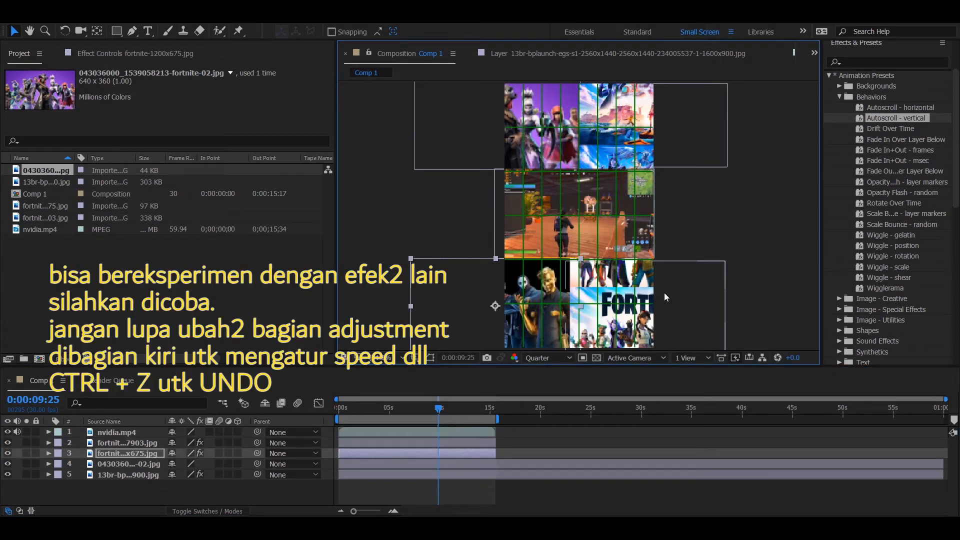
pyautogui.moveTo(689, 288); pyautogui.dragTo(703, 286)
pyautogui.click(703, 122)
pyautogui.press('space')
pyautogui.press('space')
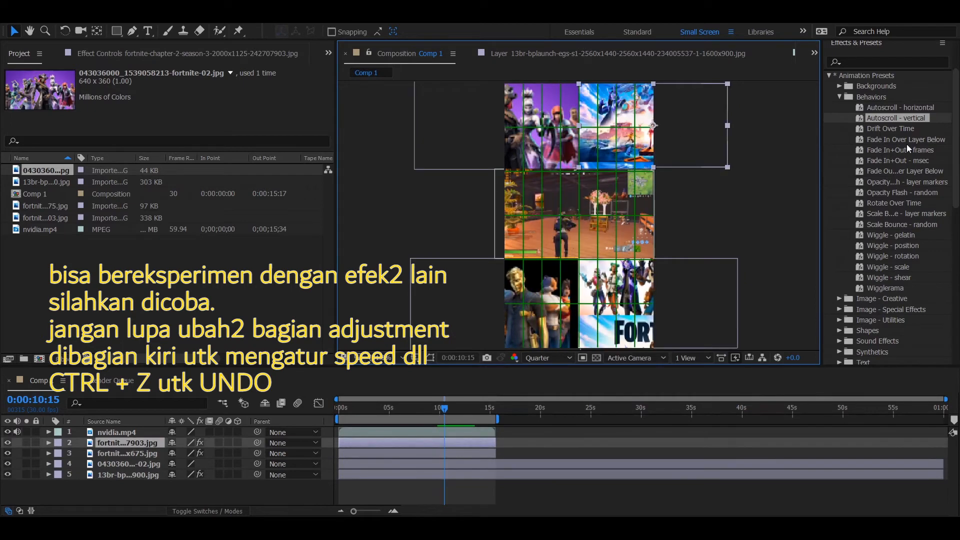
# - Try the Wiggle - gelatin and Wiggle - rotation presets on the upper-left purple image and undo them
pyautogui.moveTo(801, 208); pyautogui.dragTo(551, 132)
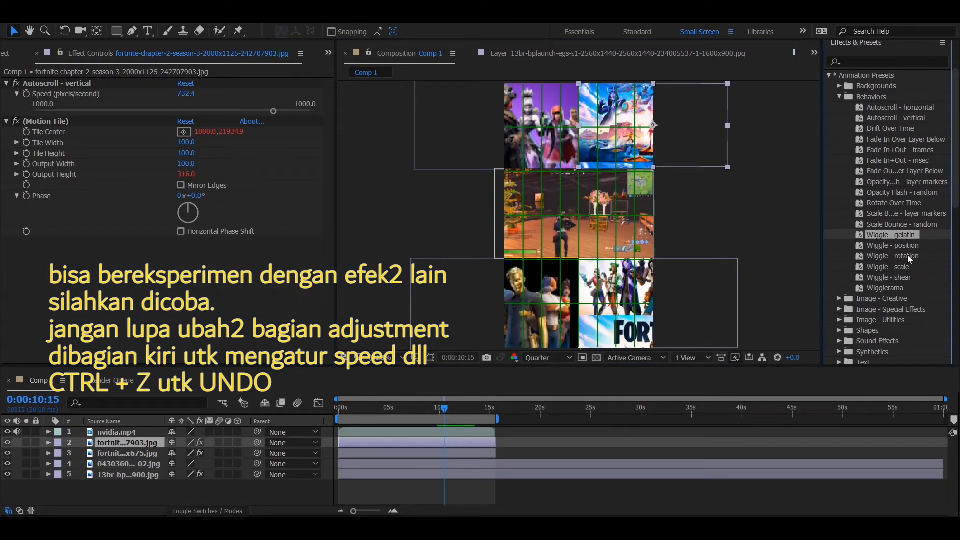
pyautogui.moveTo(900, 256); pyautogui.dragTo(540, 125)
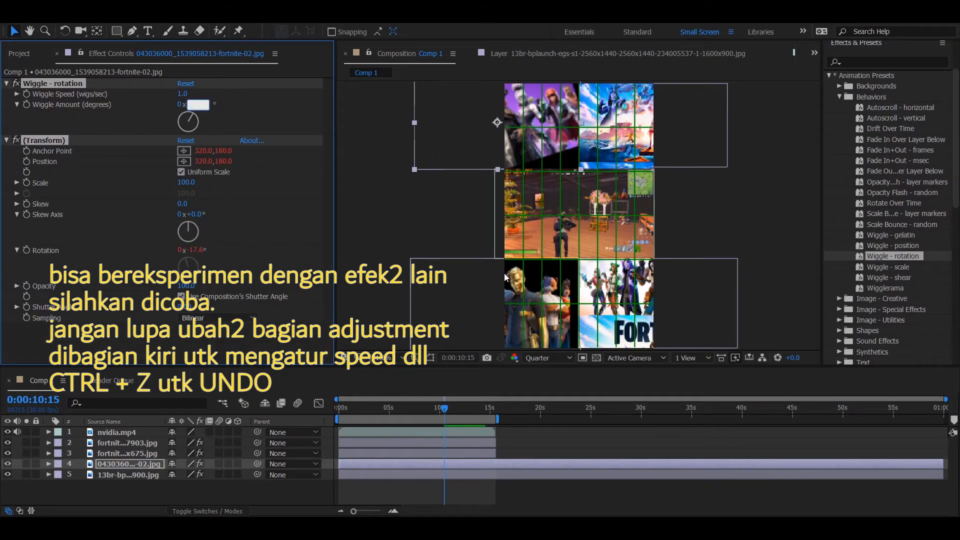
pyautogui.hotkey('ctrl', 'z')
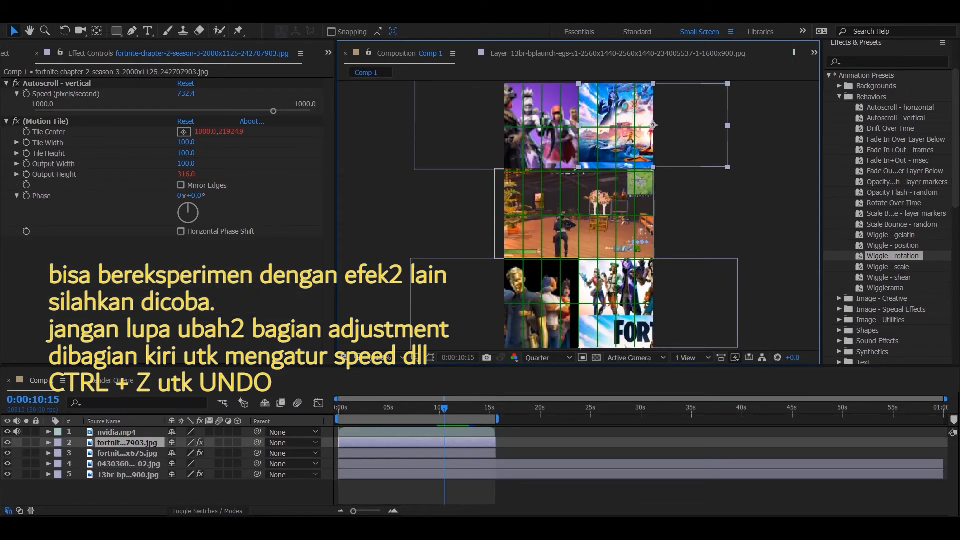
pyautogui.moveTo(522, 146); pyautogui.dragTo(521, 146)
pyautogui.press('space')
pyautogui.hotkey('ctrl', 'z')
# - Try the Fade Out Over Layer Below and Drift Over Time presets on the upper-left image, previewing and undoing each
pyautogui.moveTo(905, 171); pyautogui.dragTo(509, 127)
pyautogui.press('space')
pyautogui.hotkey('ctrl', 'z')
pyautogui.moveTo(891, 129); pyautogui.dragTo(547, 128)
pyautogui.press('space')
pyautogui.press('space')
pyautogui.hotkey('ctrl', 'z')
# - Try the Scale Bounce - random preset on the upper-left image and preview it
pyautogui.click(890, 107)
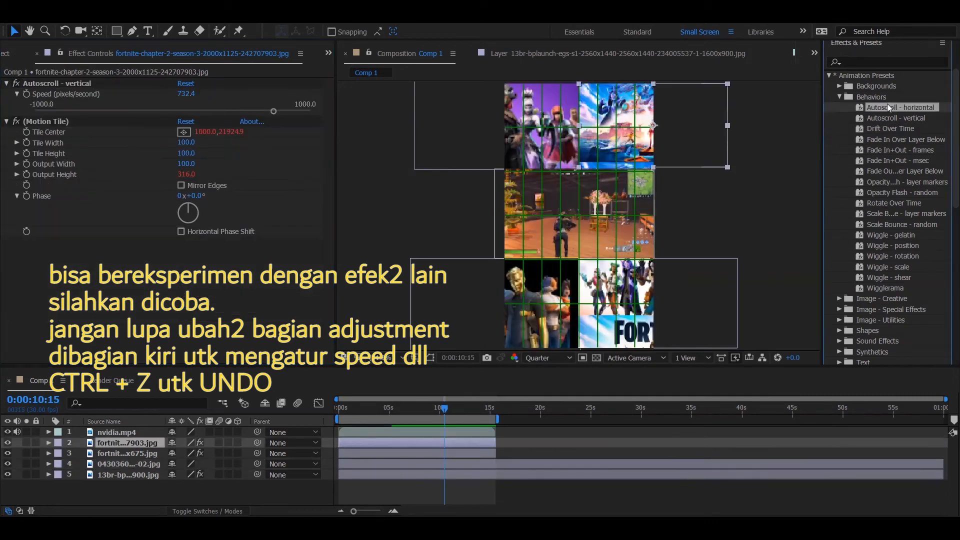
pyautogui.click(900, 203)
pyautogui.moveTo(907, 224); pyautogui.dragTo(520, 134)
pyautogui.press('space')
# - Try adding Wiggle - rotation on top of the scale bounce, preview the result and undo the trial presets
pyautogui.moveTo(893, 256); pyautogui.dragTo(568, 142)
pyautogui.press('space')
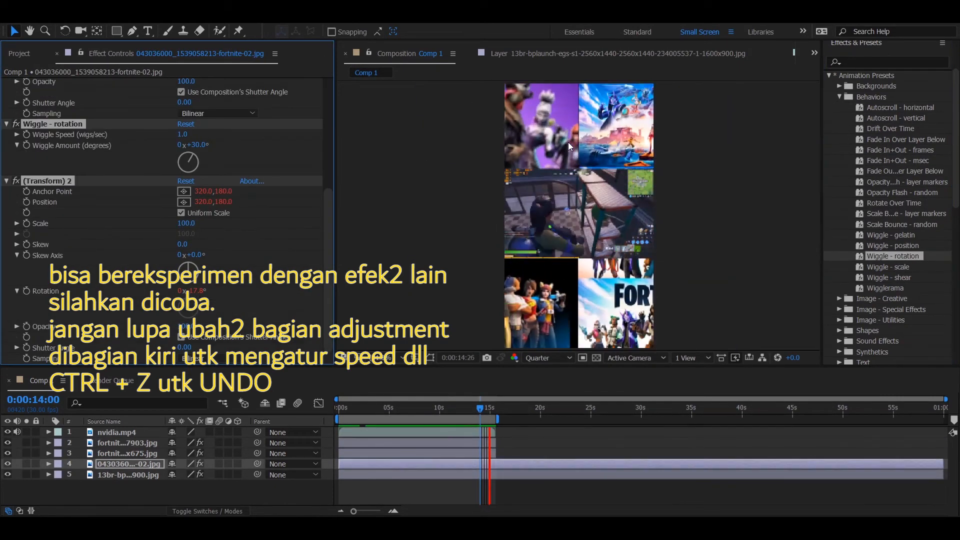
pyautogui.hotkey('ctrl', 'z')
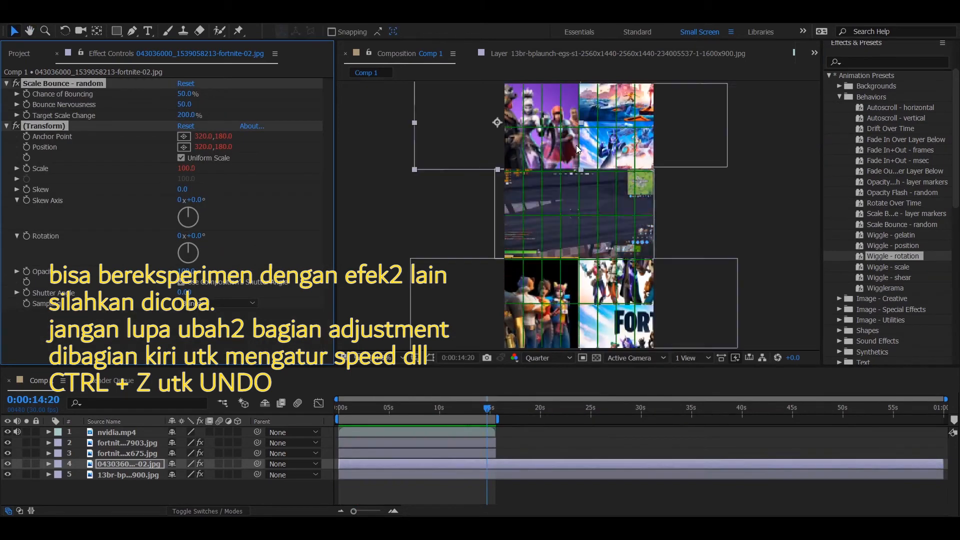
pyautogui.press('space')
pyautogui.press('space')
pyautogui.click(840, 97)
pyautogui.click(840, 86)
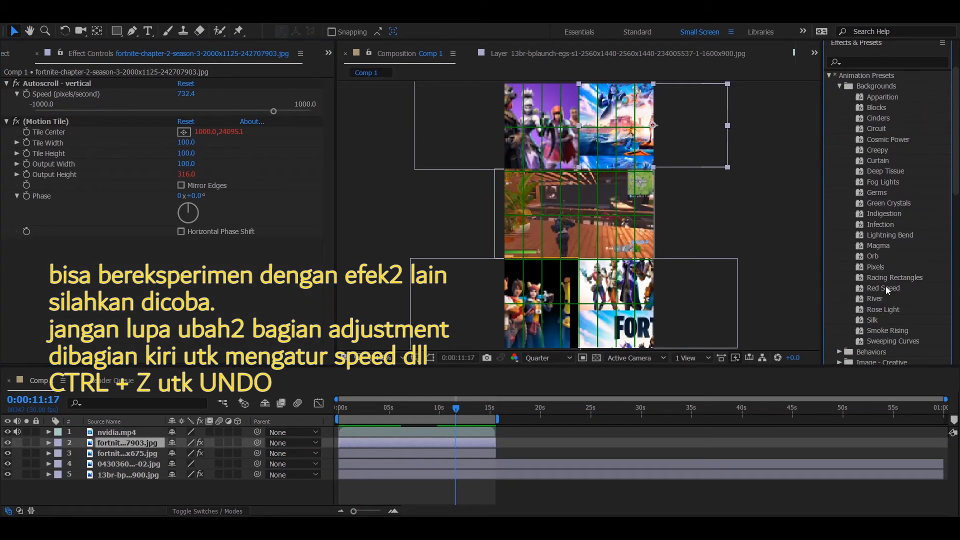
pyautogui.click(840, 86)
pyautogui.click(840, 97)
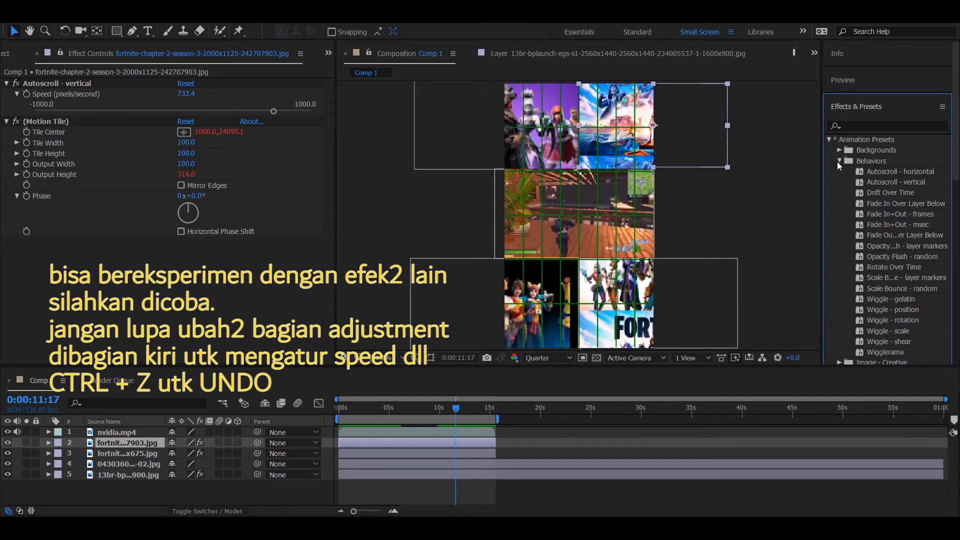
pyautogui.moveTo(894, 267); pyautogui.dragTo(567, 123)
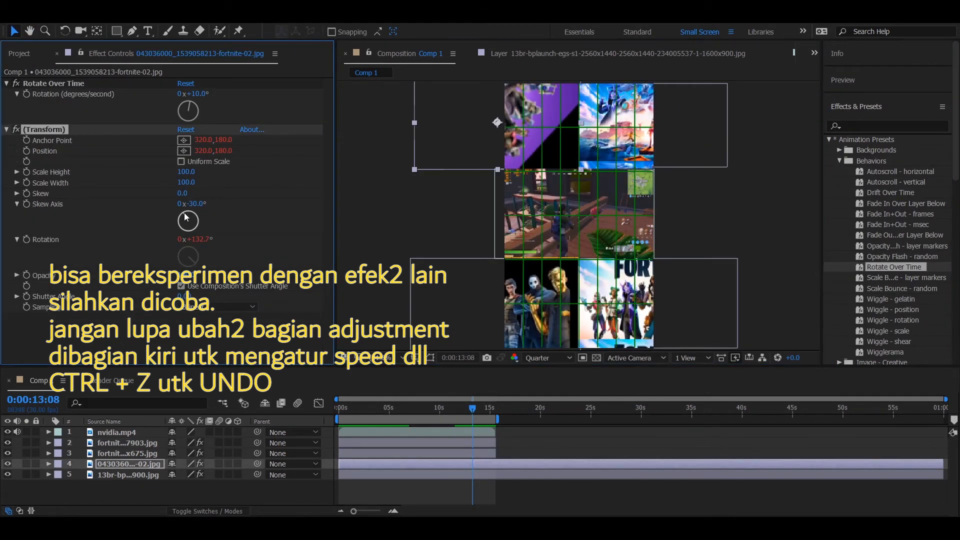
# - Set the Rotate Over Time speed of the upper-left image to -183 degrees per second and preview the spin
pyautogui.click(185, 116)
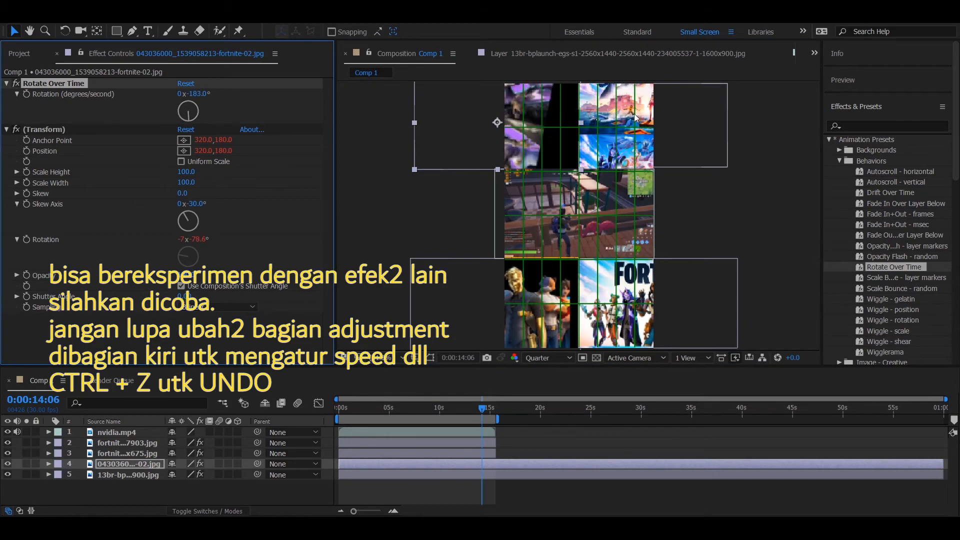
pyautogui.press('space')
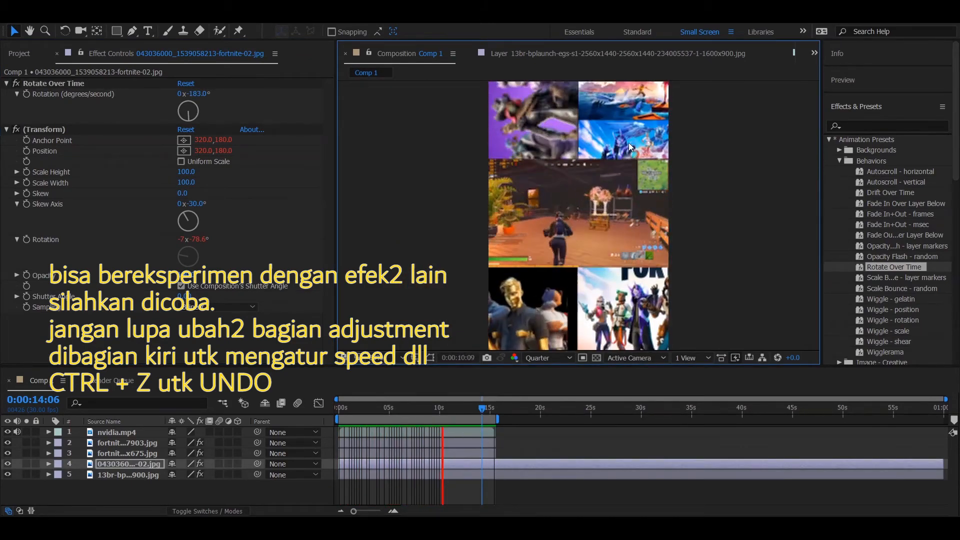
pyautogui.press('space')
pyautogui.press('space')
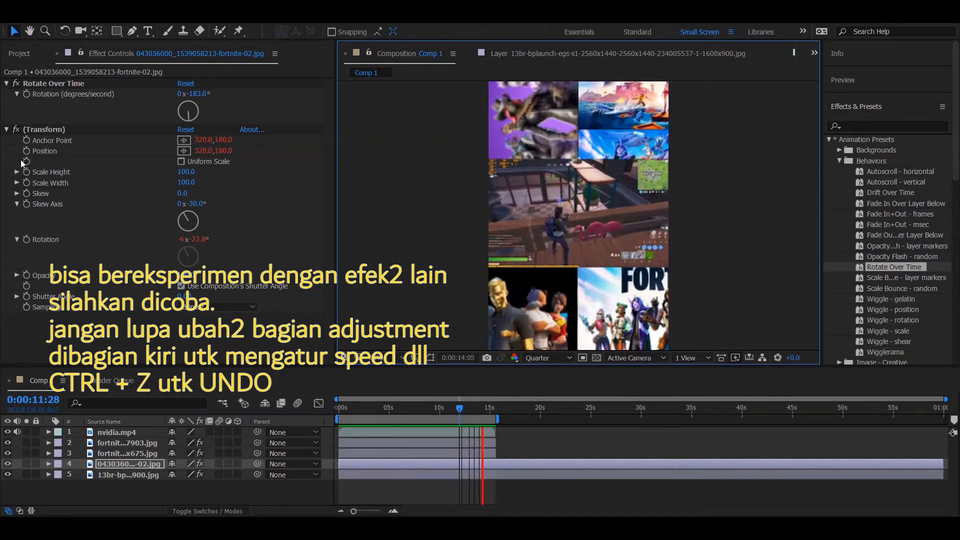
pyautogui.press('space')
pyautogui.click(17, 297)
pyautogui.press('space')
pyautogui.press('space')
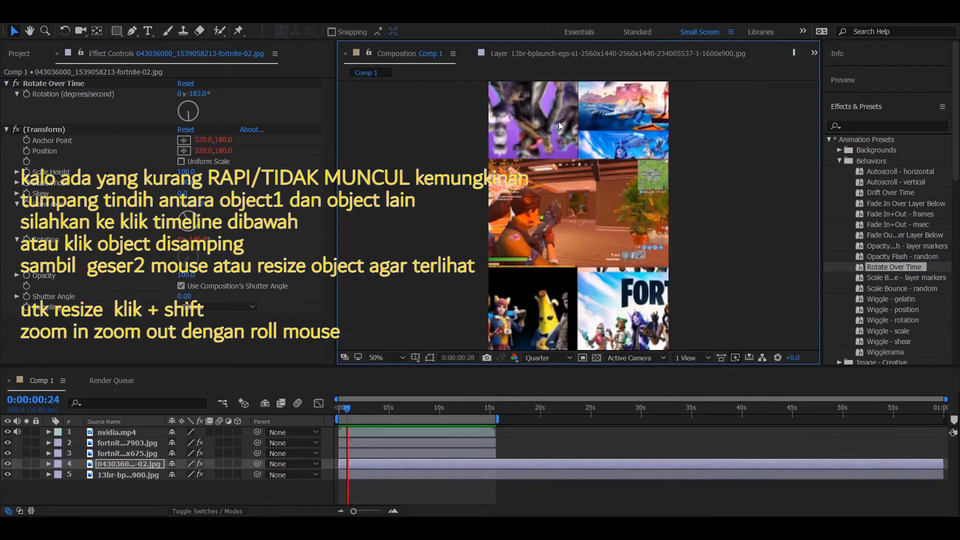
# - Try enlarging and repositioning the upper-left image to cover its collage cell, checking the rotation in previews
pyautogui.scroll(-2, 551, 172)
pyautogui.press('space')
pyautogui.press('space')
pyautogui.moveTo(509, 138); pyautogui.dragTo(520, 146)
pyautogui.moveTo(583, 163); pyautogui.dragTo(509, 135)
pyautogui.hotkey('ctrl', 'z')
pyautogui.press('space')
pyautogui.press('space')
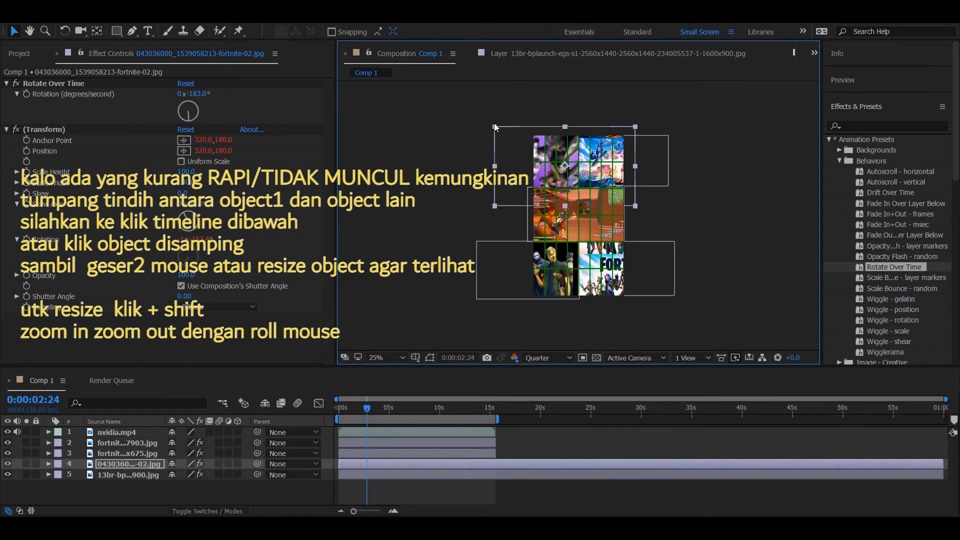
pyautogui.press('space')
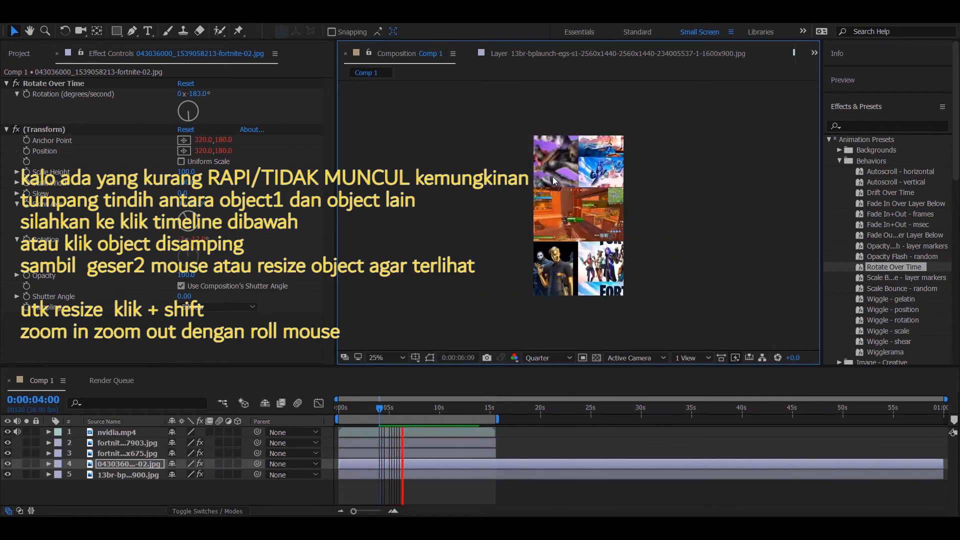
pyautogui.press('space')
# - Reset the upper-left image's Transform and Rotate Over Time effects to their defaults and preview the composition
pyautogui.keyDown('ctrl'); pyautogui.click(5, 85); pyautogui.keyUp('ctrl')
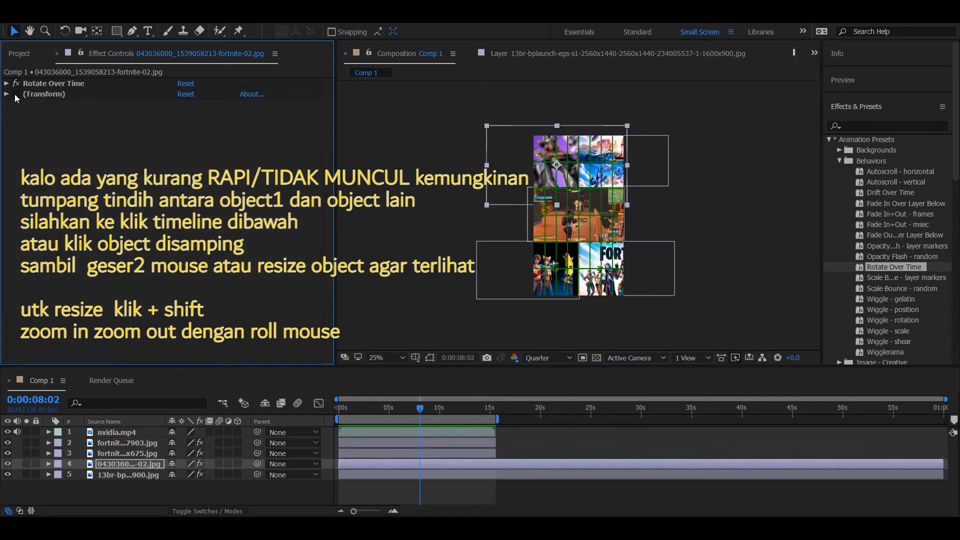
pyautogui.press('space')
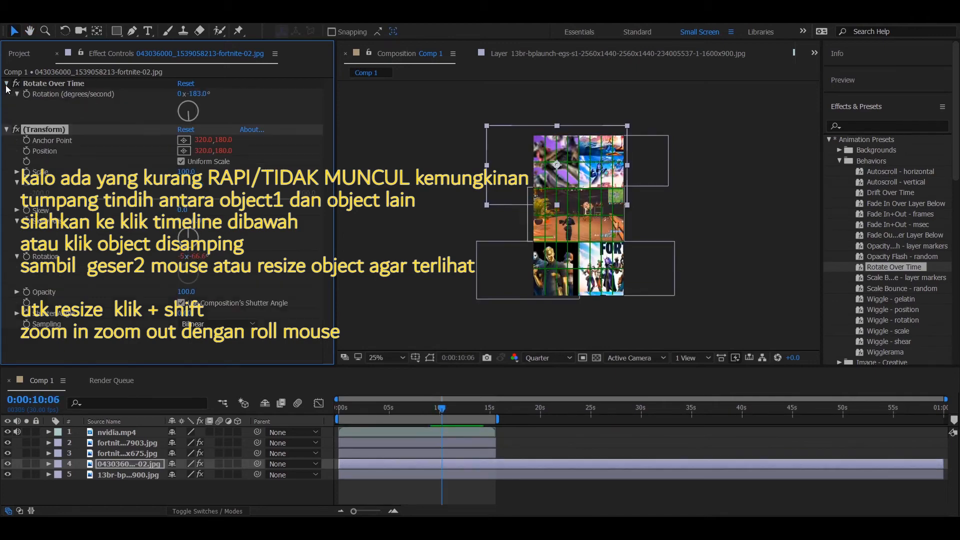
pyautogui.scroll(2, 641, 182)
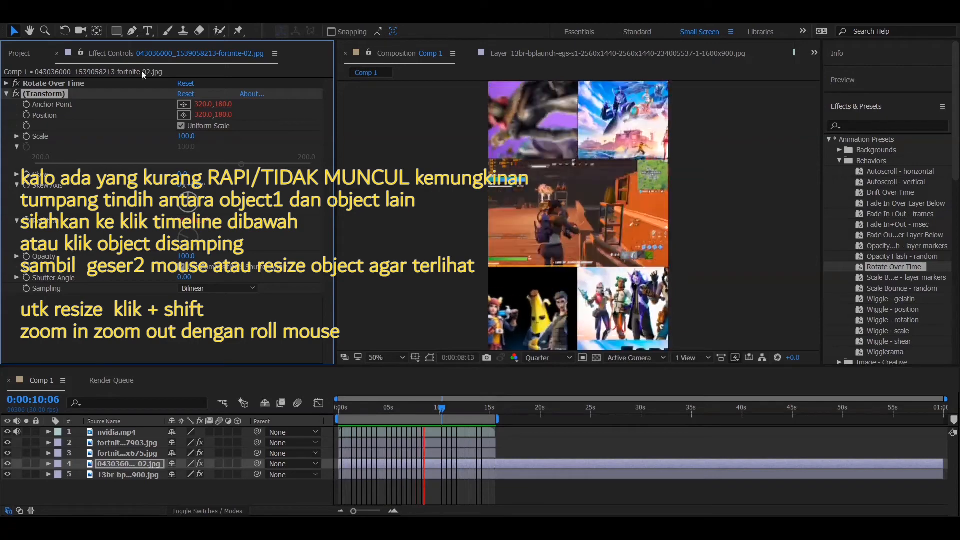
pyautogui.click(186, 84)
pyautogui.press('space')
pyautogui.click(195, 184)
pyautogui.press('space')
pyautogui.click(44, 94)
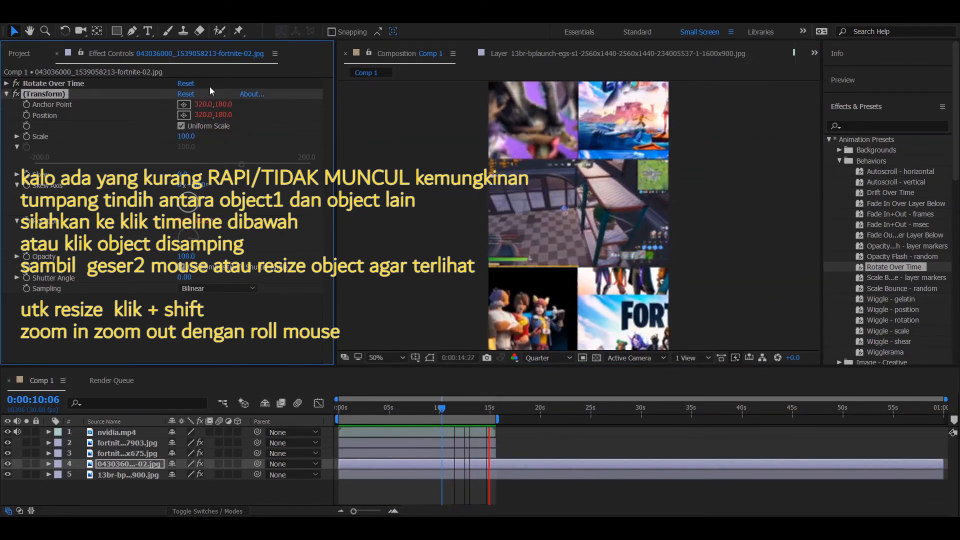
# - Set the Rotate Over Time speed of the upper-left image to 100 degrees per second and preview it
pyautogui.click(7, 83)
pyautogui.moveTo(189, 104); pyautogui.dragTo(210, 114)
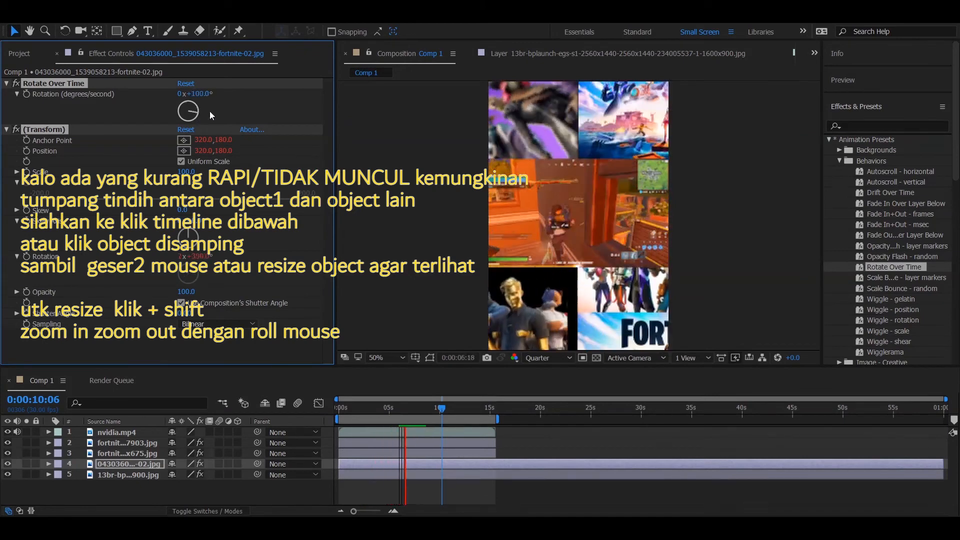
pyautogui.press('space')
# - Shift the upper-right image slightly outward, enlarge the upper-left image past its collage cell and preview the composition
pyautogui.scroll(-2, 536, 115)
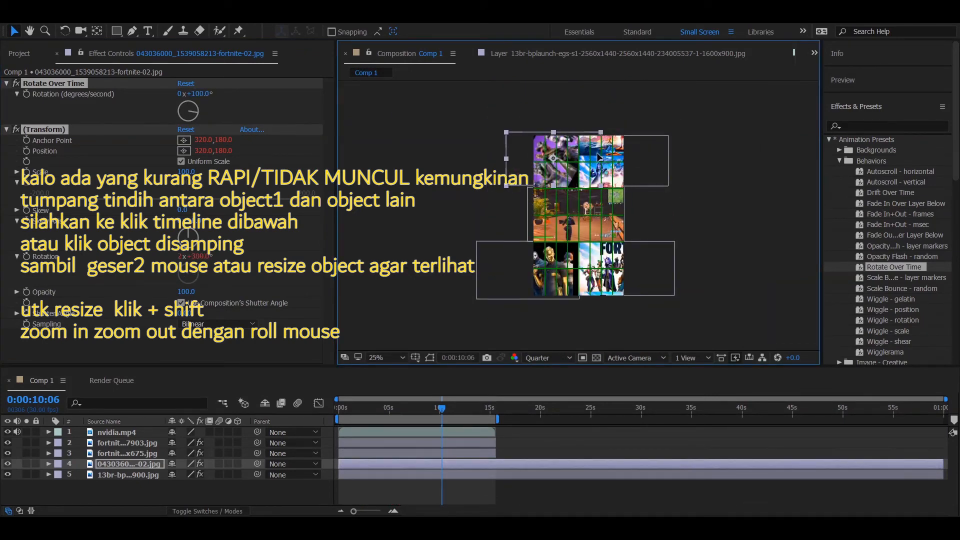
pyautogui.click(659, 164)
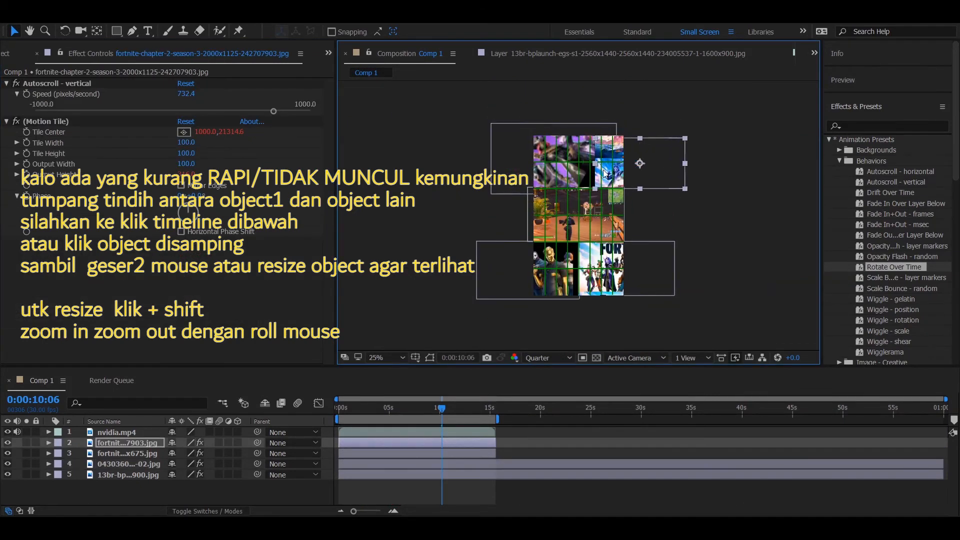
pyautogui.click(570, 180)
pyautogui.moveTo(509, 134); pyautogui.dragTo(488, 104)
pyautogui.press('space')
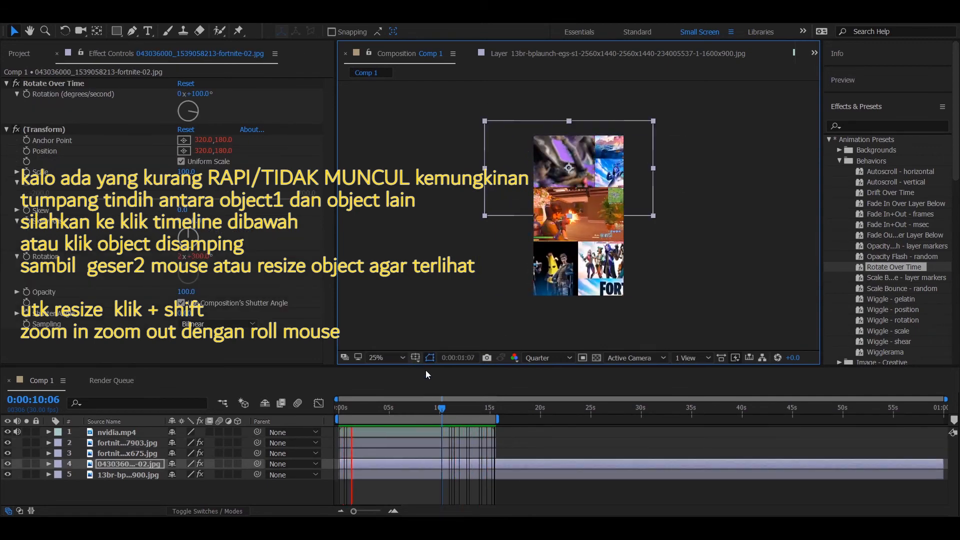
pyautogui.click(431, 273)
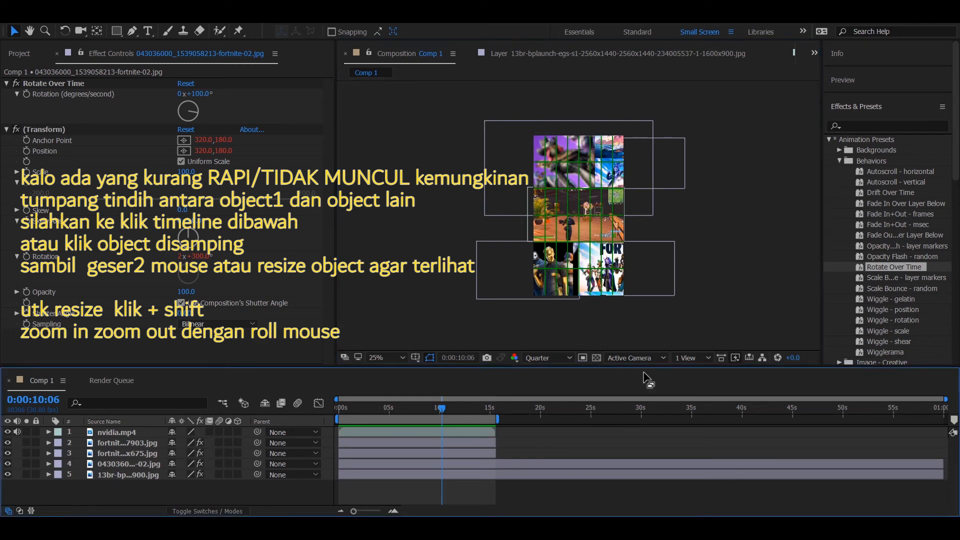
pyautogui.scroll(2, 680, 185)
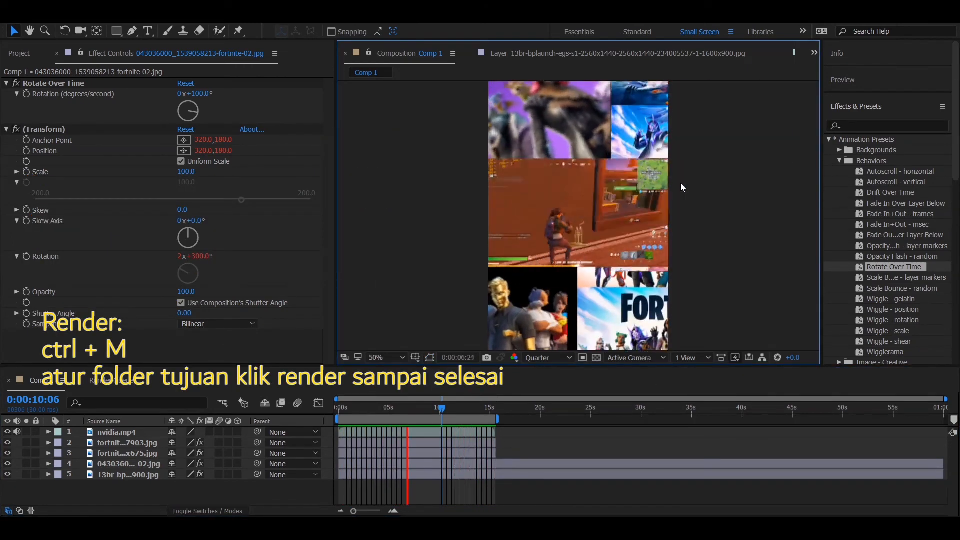
# - Add Comp 1 to the render queue and start rendering it as Comp 1_2.avi with the Lossless output module
pyautogui.hotkey('ctrl', 'm')
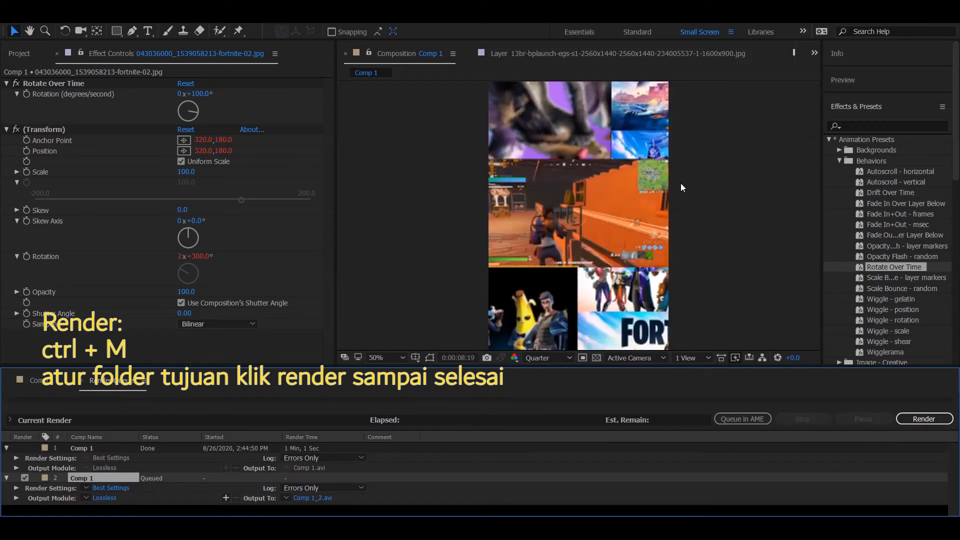
pyautogui.click(922, 420)
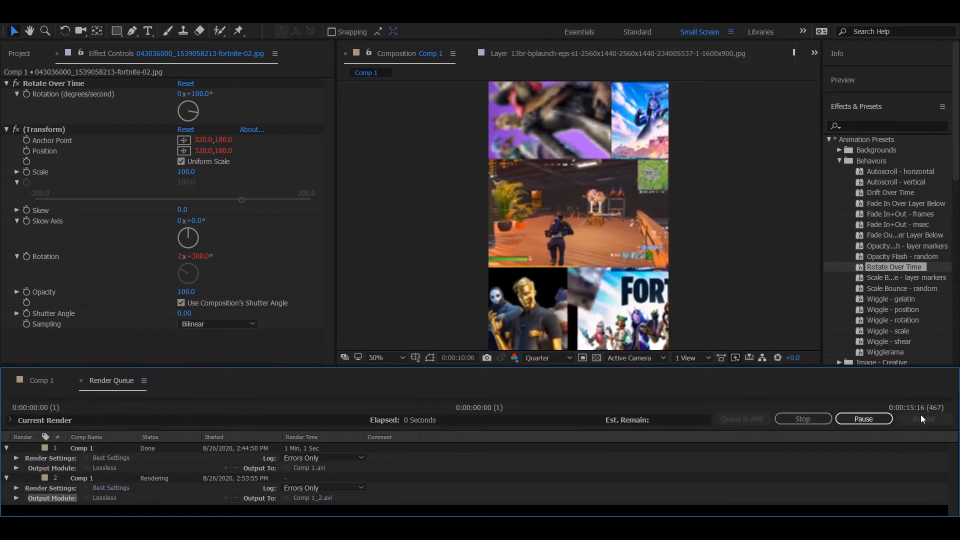